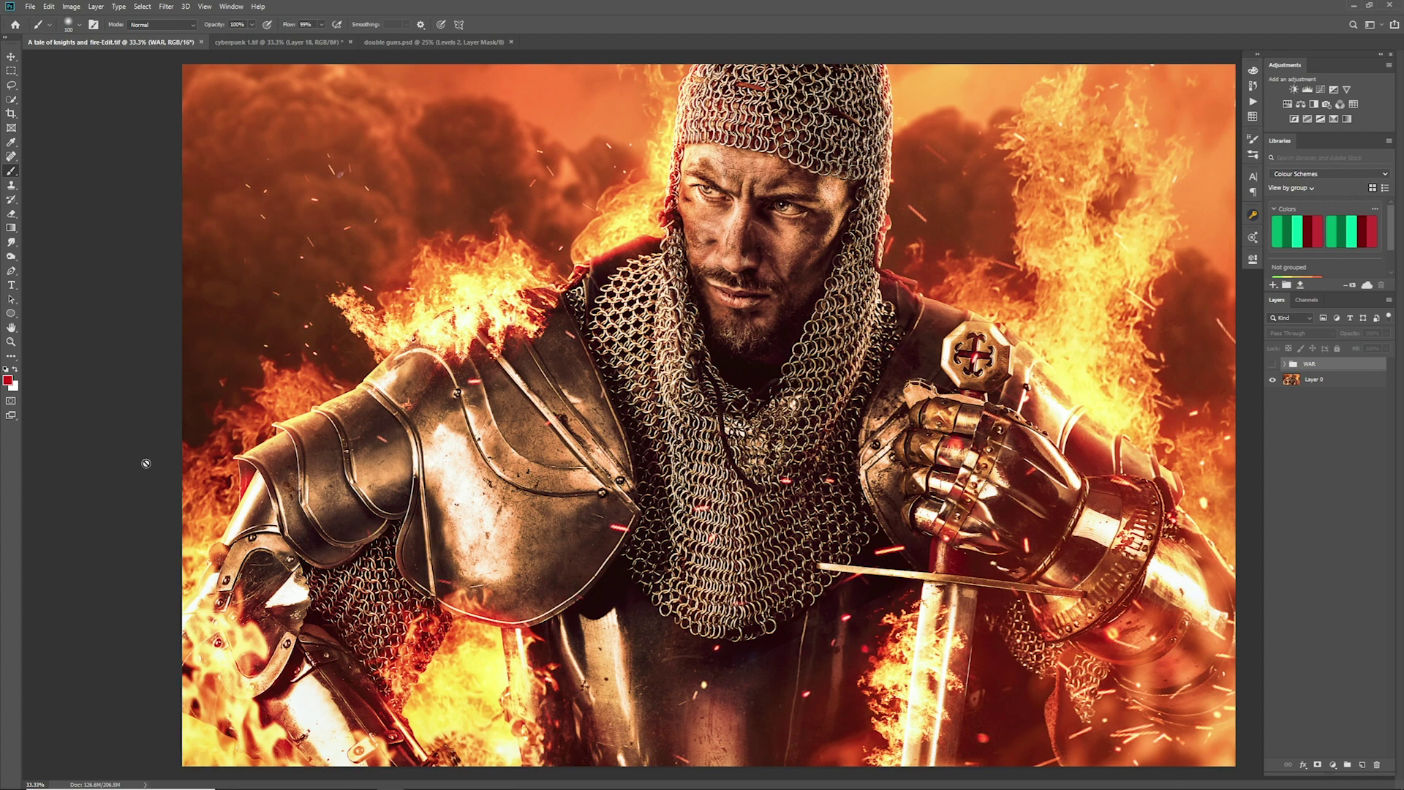
- Look over the portal and gunslinger composites, then duplicate the knight layer into Layer 13 copy
{"action": "left_click", "coordinate": [245, 42]}
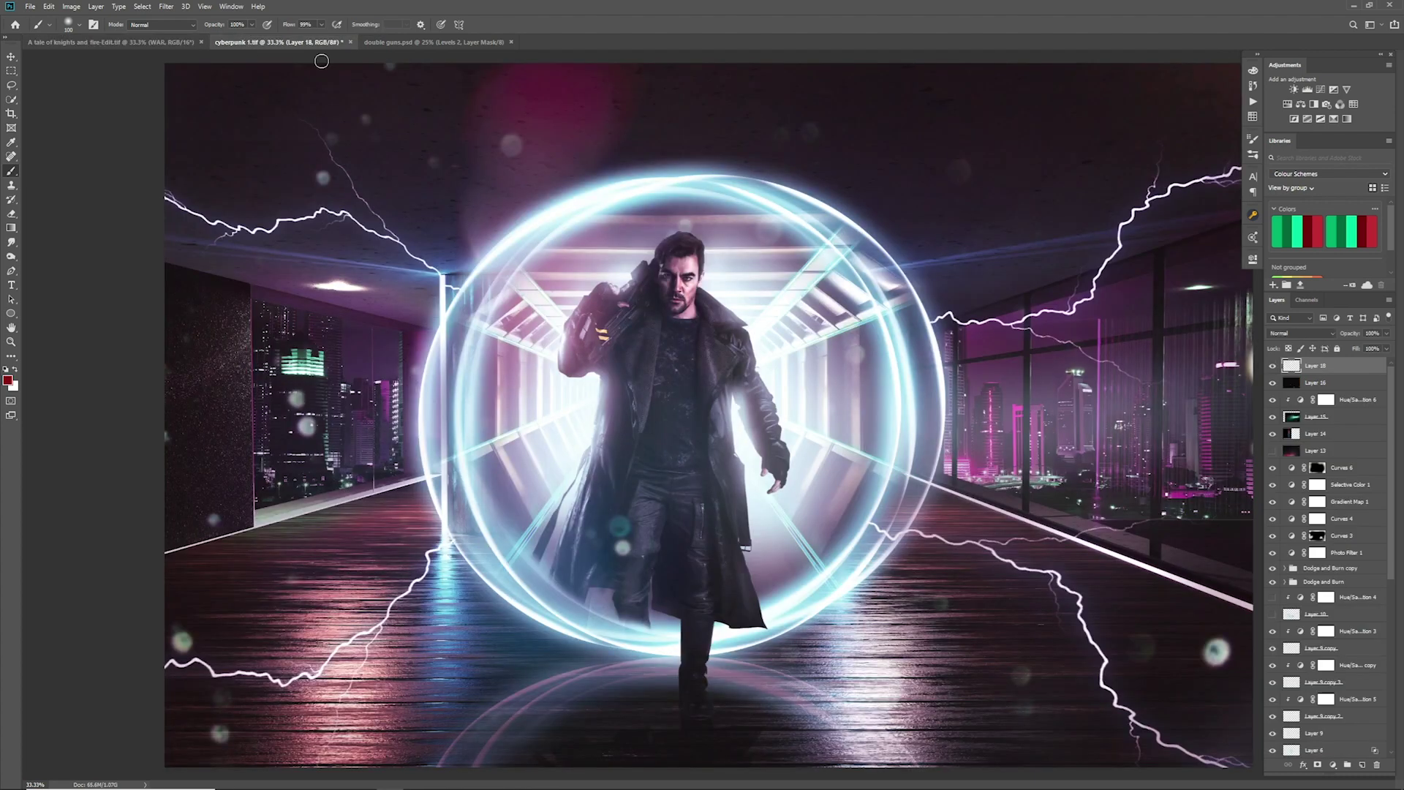
{"action": "left_click", "coordinate": [437, 42]}
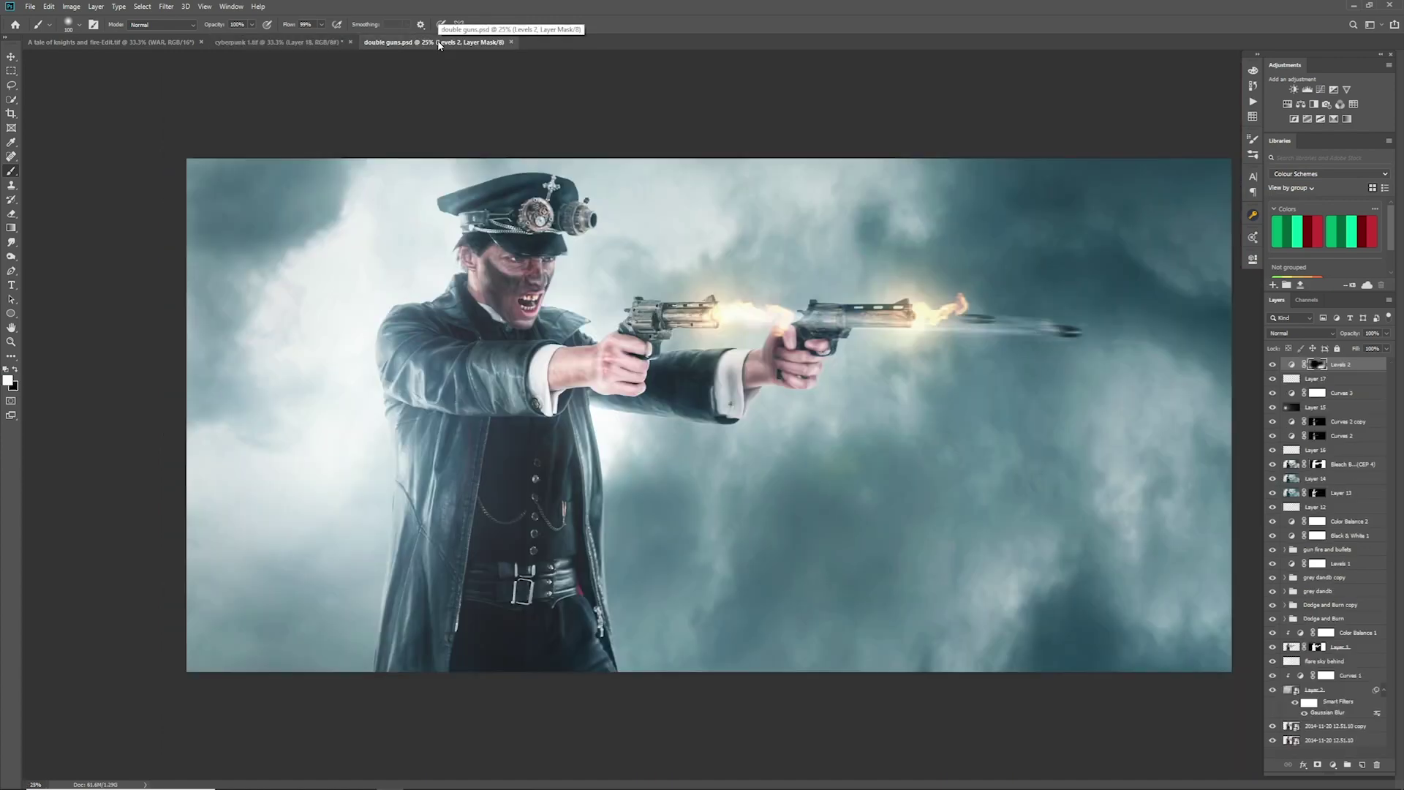
{"action": "left_click", "coordinate": [168, 42]}
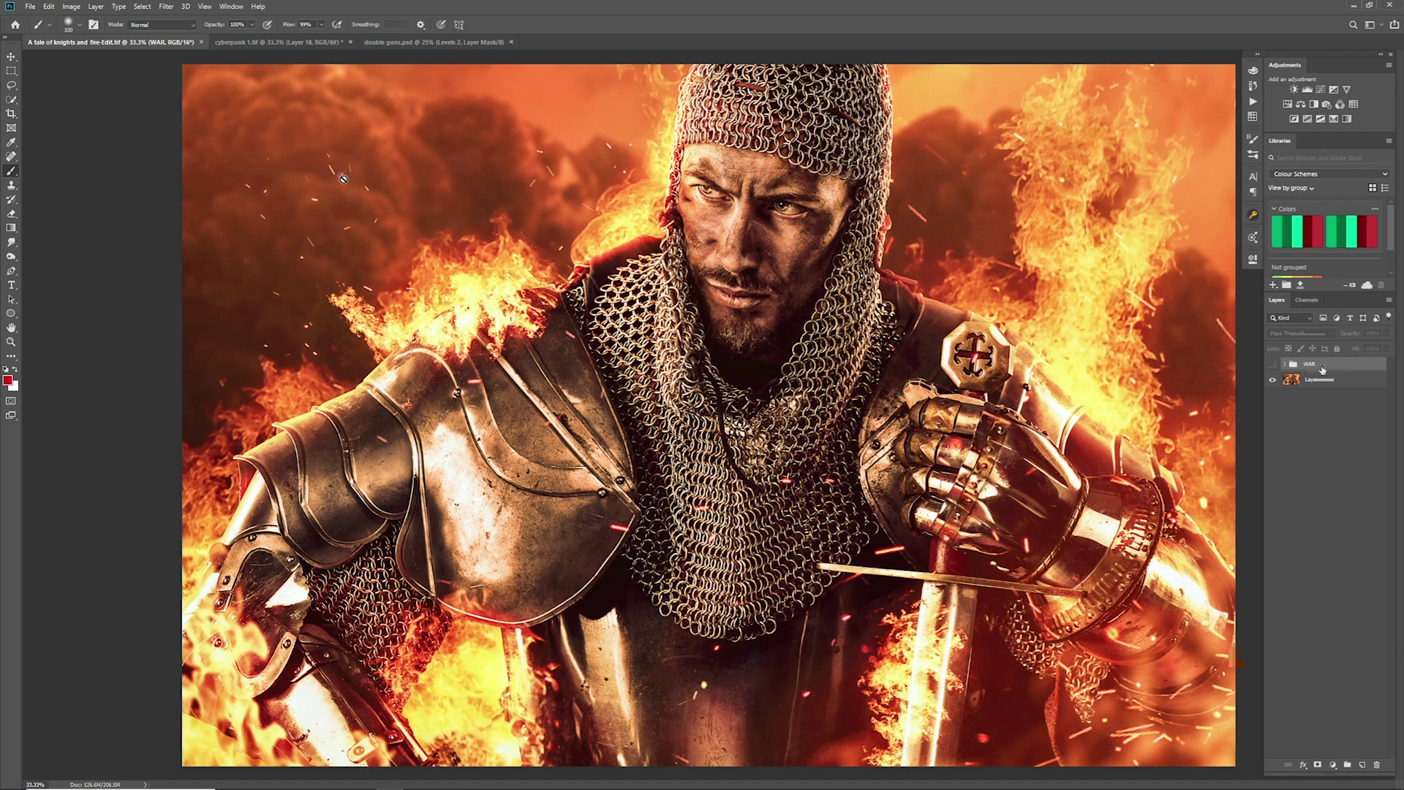
{"action": "key", "text": "ctrl+j"}
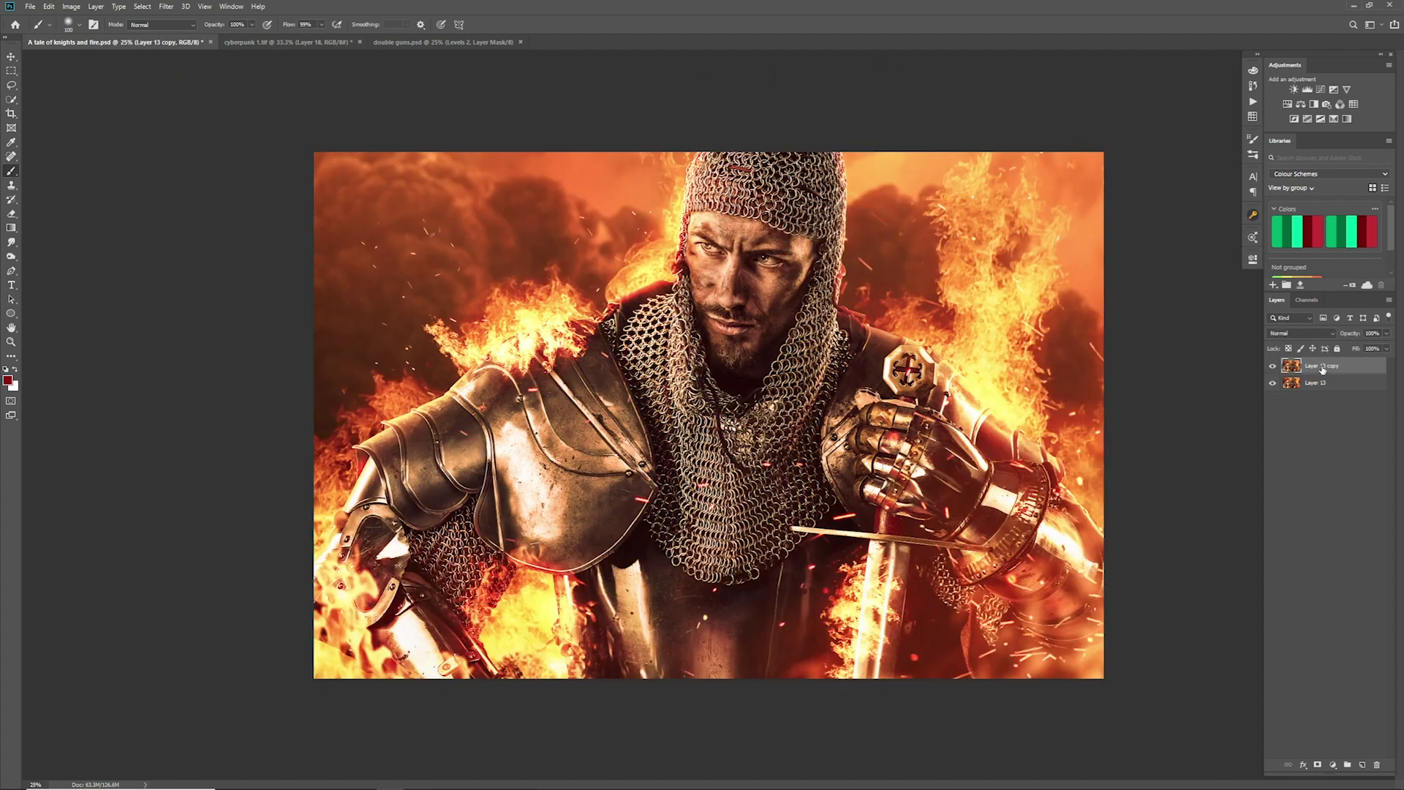
- Apply Glass to Layer 13 copy with Blocks texture, Distortion 6, Smoothness 15, Scaling 130
{"action": "left_click", "coordinate": [163, 9]}
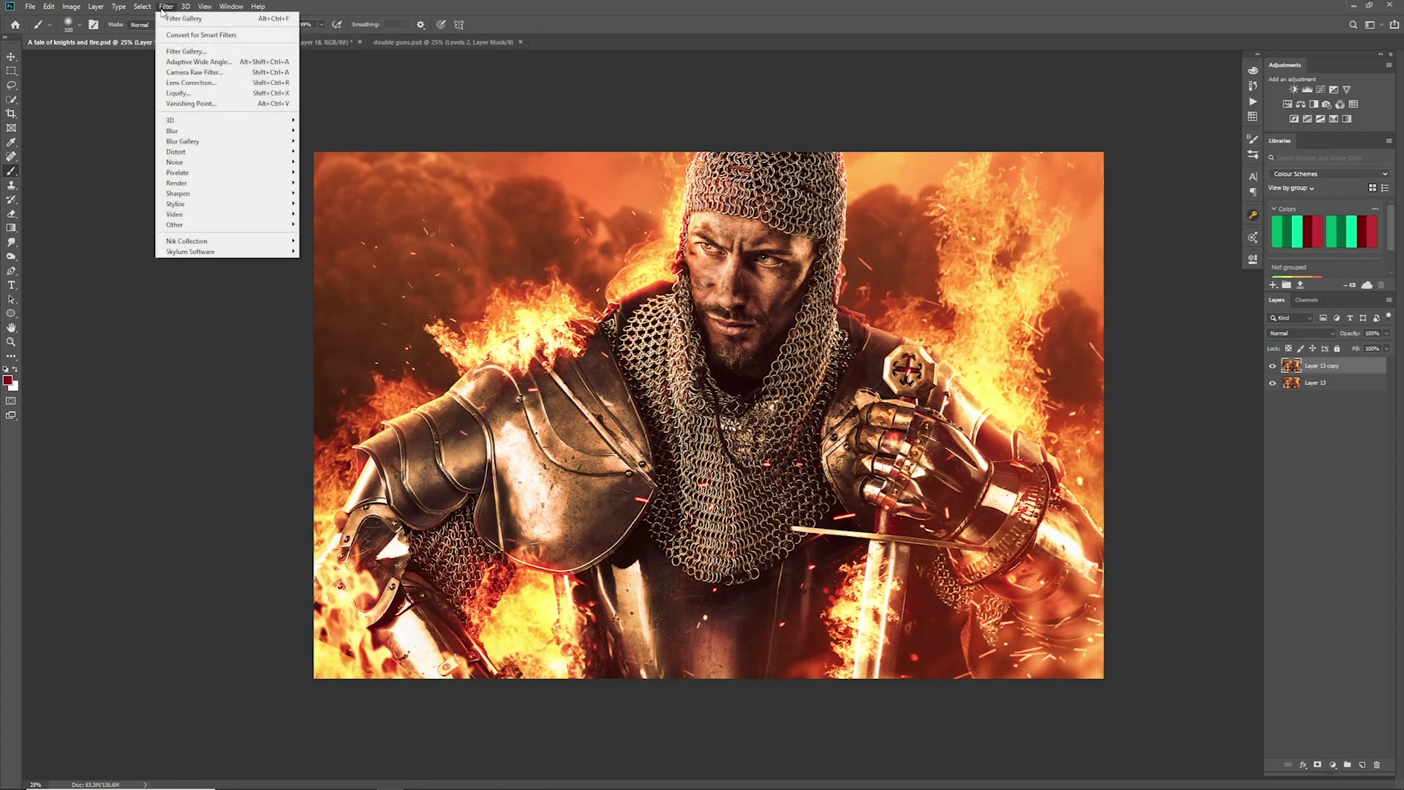
{"action": "left_click", "coordinate": [186, 51]}
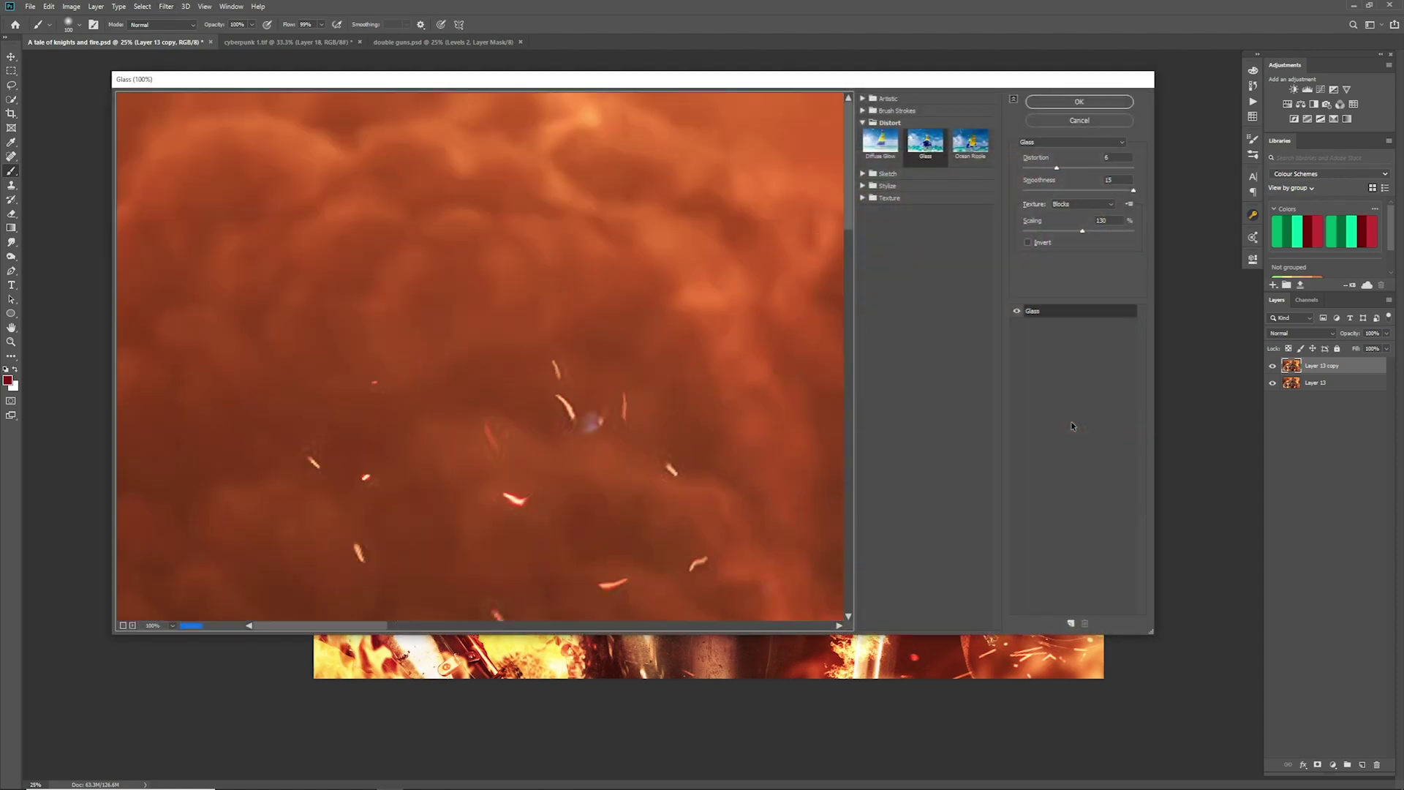
{"action": "key", "text": "ctrl+minus"}
{"action": "key", "text": "ctrl+minus"}
{"action": "key", "text": "ctrl+minus"}
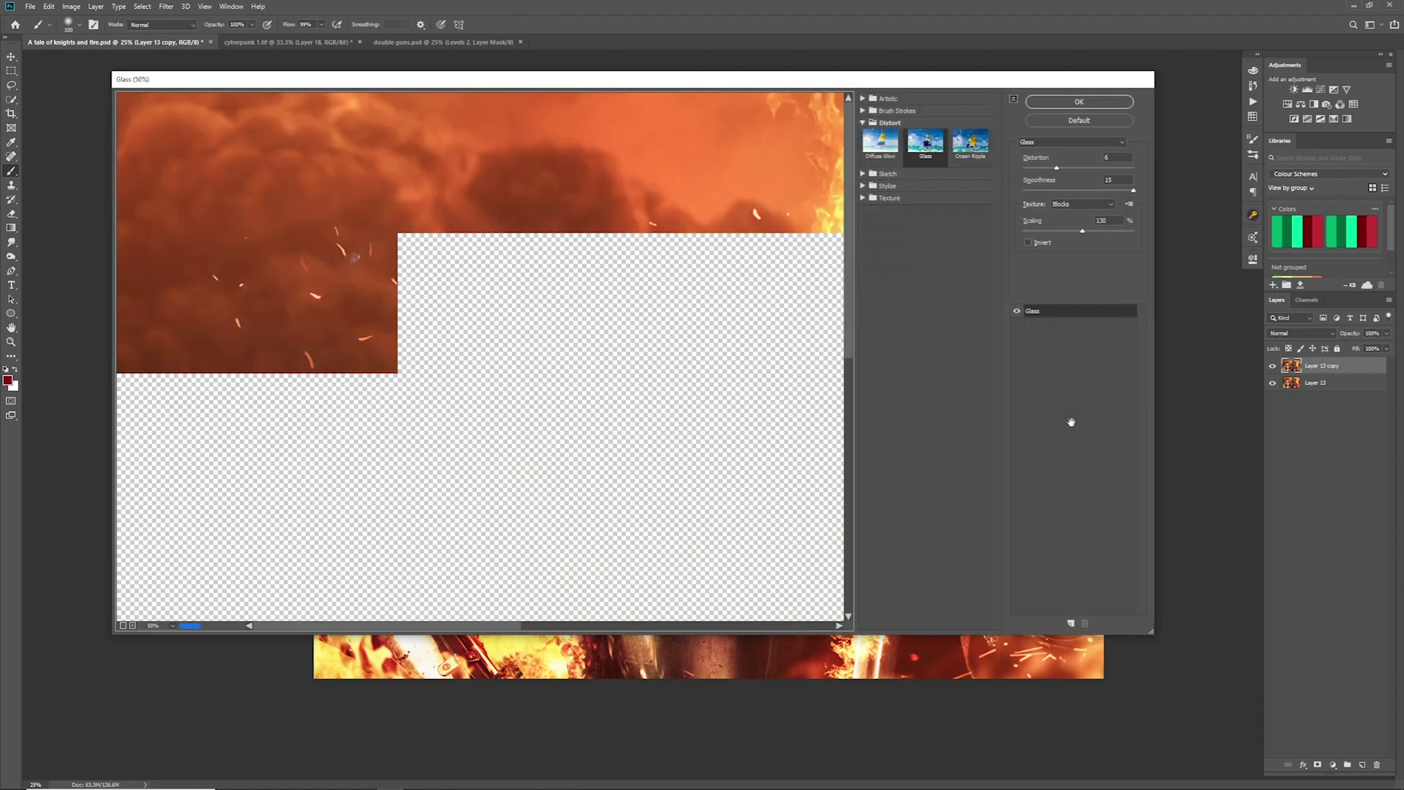
{"action": "key", "text": "ctrl+minus"}
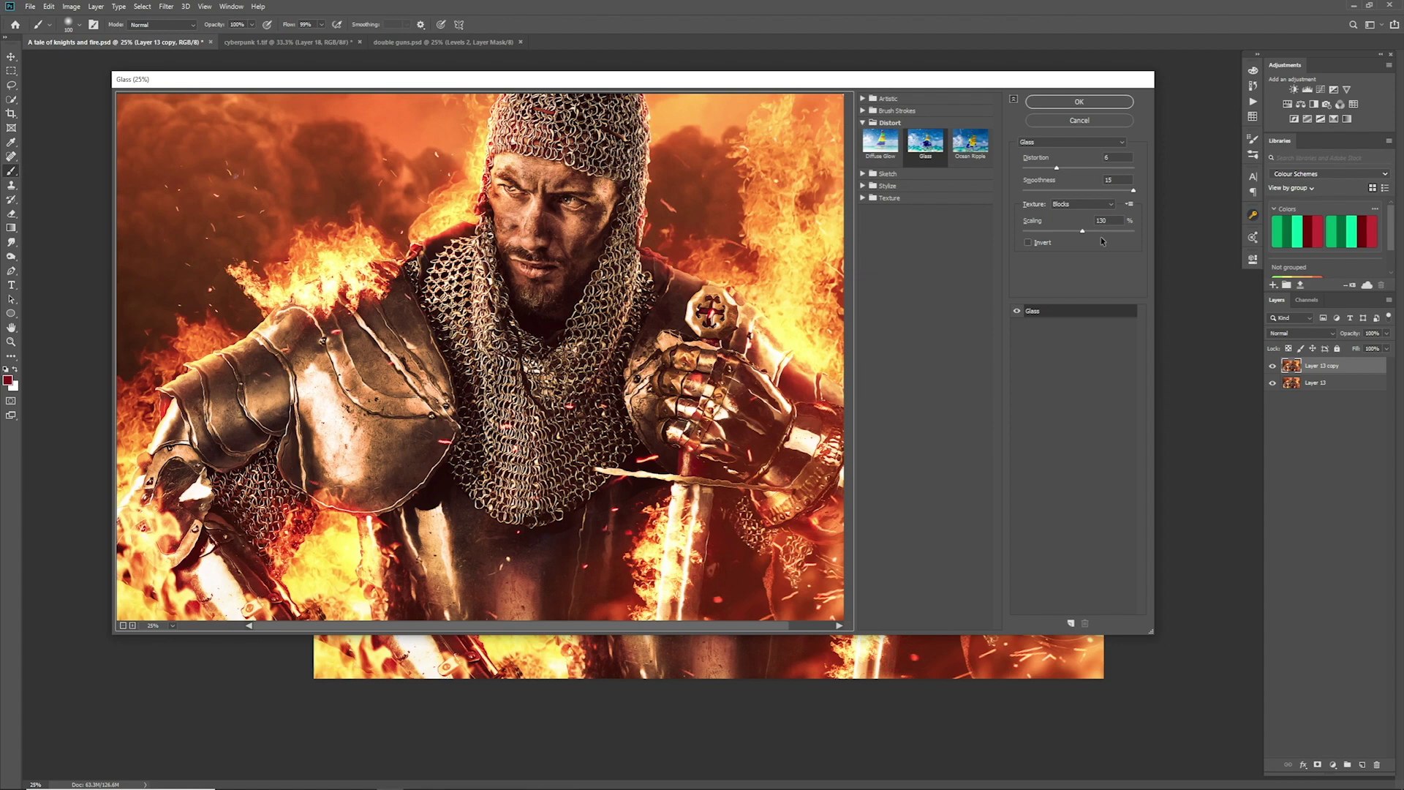
{"action": "left_click", "coordinate": [1080, 102]}
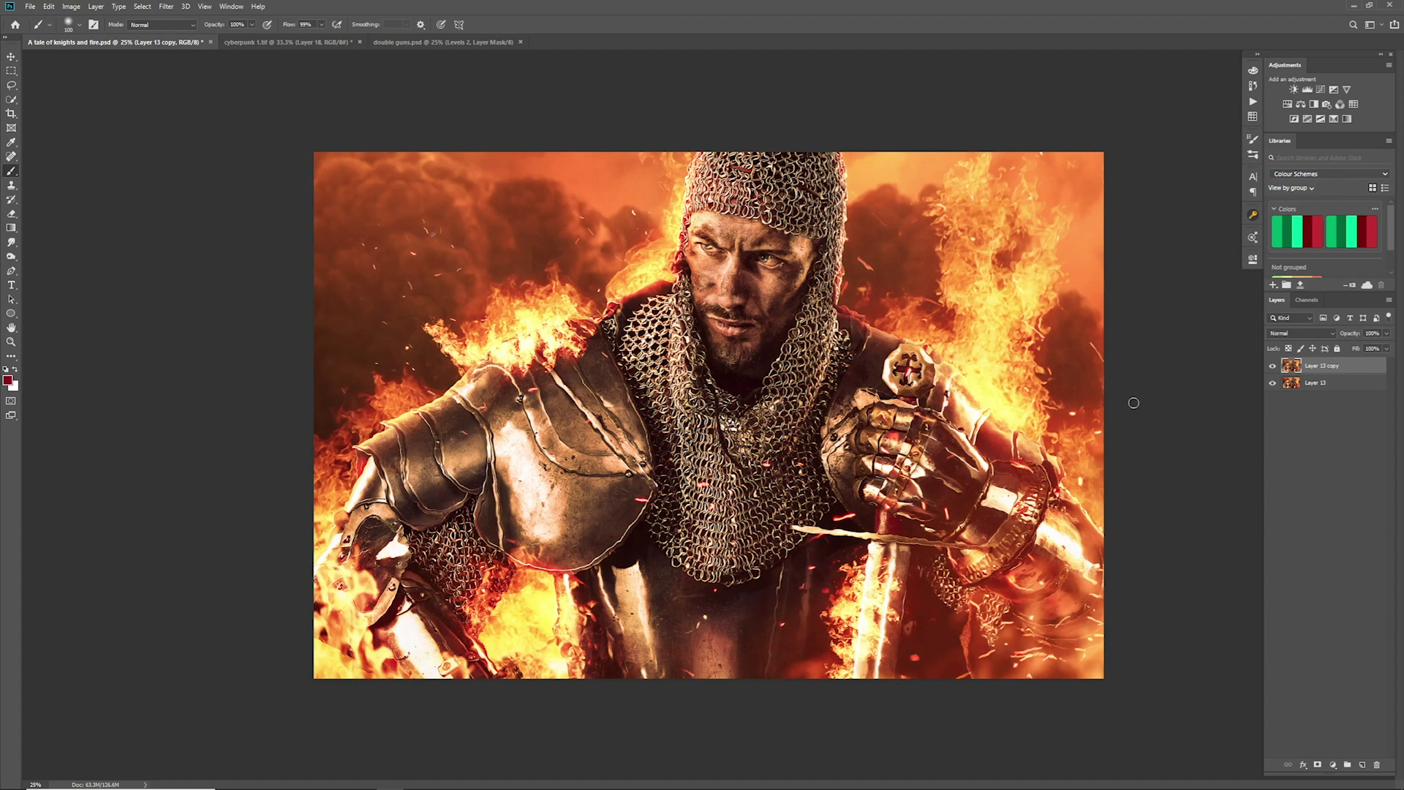
- Add an inverted mask and paint distortion over the flames, sword blade and left arm using an 800 brush
{"action": "left_click", "coordinate": [1318, 764]}
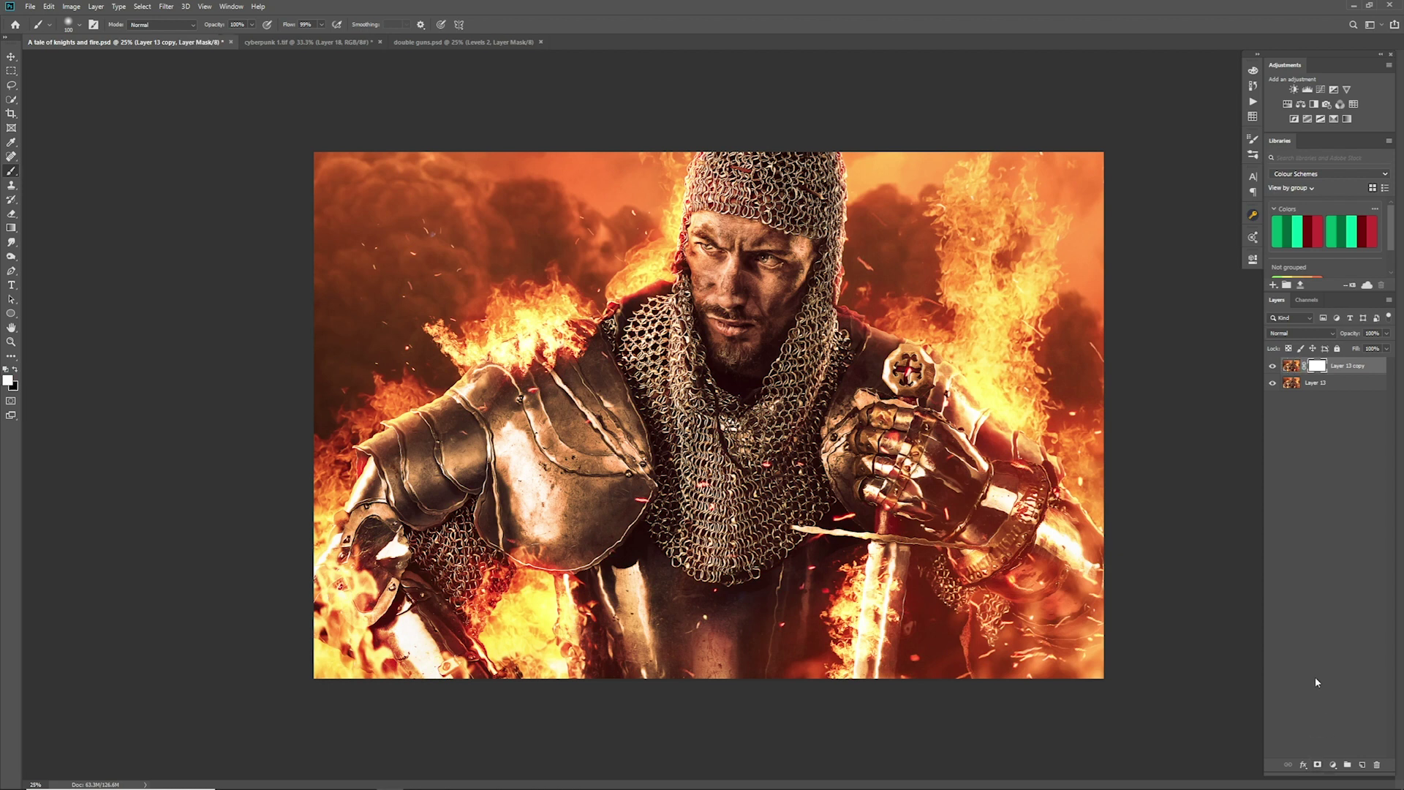
{"action": "key", "text": "ctrl+i"}
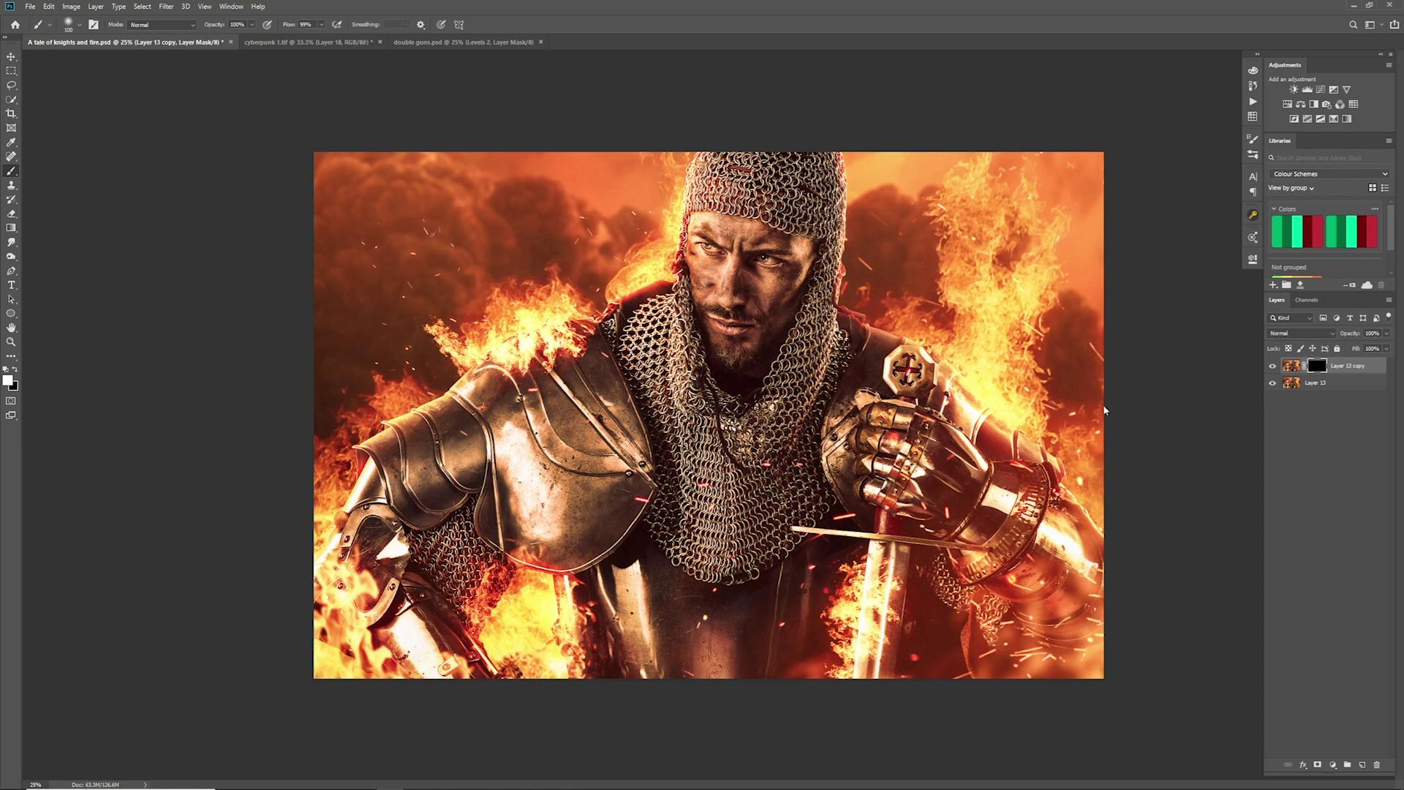
{"action": "key", "text": "]"}
{"action": "key", "text": "]"}
{"action": "key", "text": "]"}
{"action": "key", "text": "]"}
{"action": "key", "text": "]"}
{"action": "key", "text": "]"}
{"action": "key", "text": "]"}
{"action": "key", "text": "]"}
{"action": "key", "text": "]"}
{"action": "key", "text": "]"}
{"action": "key", "text": "]"}
{"action": "key", "text": "]"}
{"action": "key", "text": "]"}
{"action": "key", "text": "]"}
{"action": "key", "text": "]"}
{"action": "key", "text": "]"}
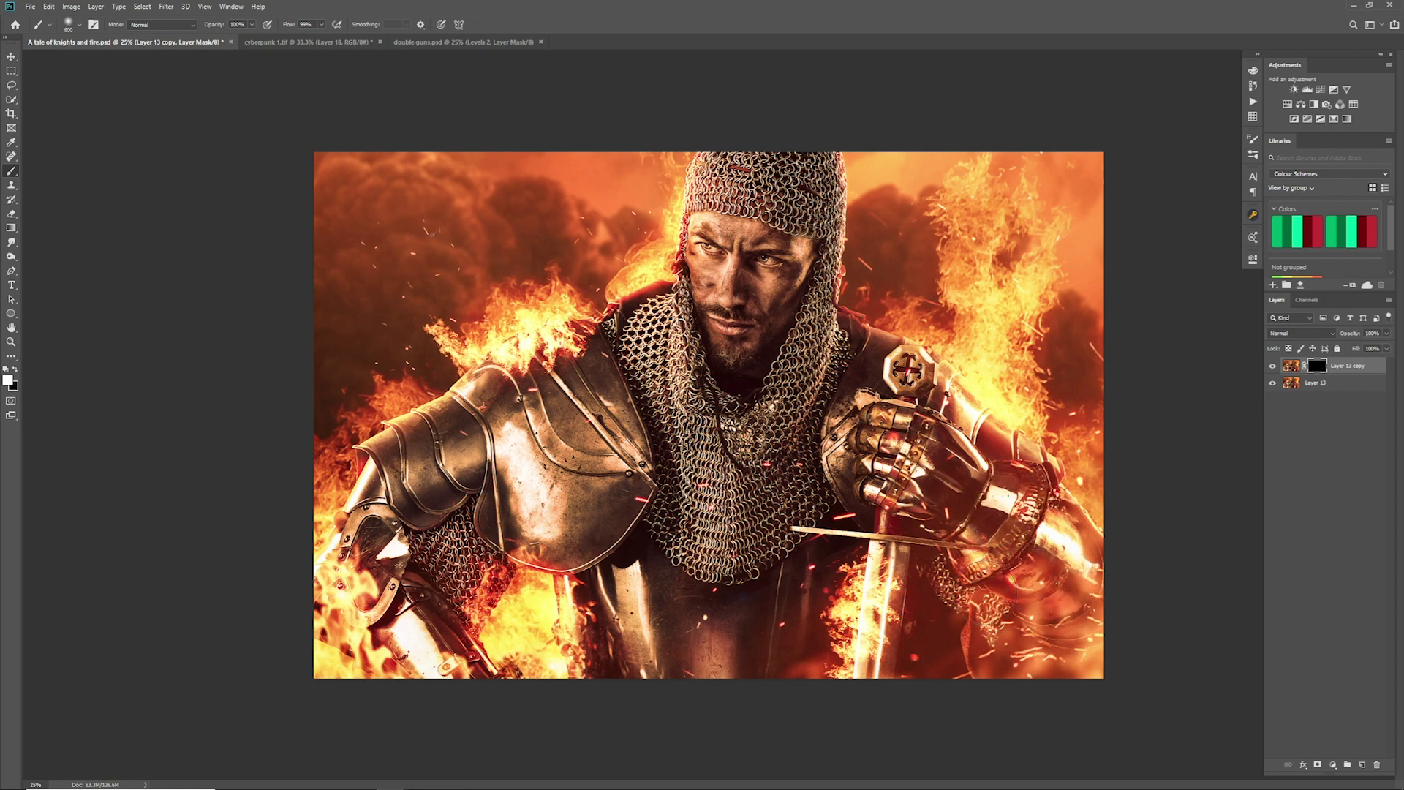
{"action": "mouse_move", "coordinate": [943, 483]}
{"action": "left_mouse_down"}
{"action": "mouse_move", "coordinate": [950, 493]}
{"action": "mouse_move", "coordinate": [1016, 468]}
{"action": "mouse_move", "coordinate": [1002, 501]}
{"action": "left_mouse_up"}
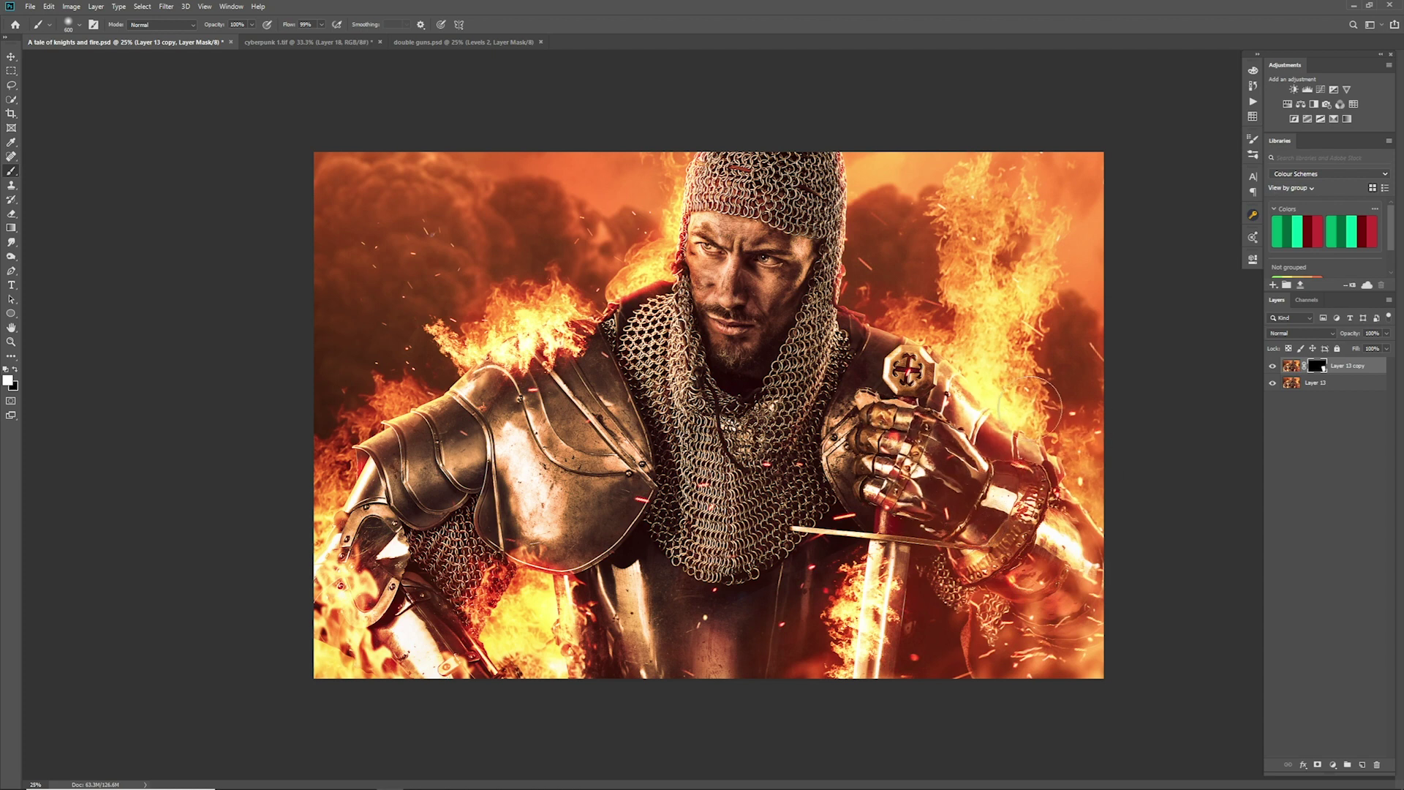
{"action": "mouse_move", "coordinate": [807, 576]}
{"action": "left_mouse_down"}
{"action": "mouse_move", "coordinate": [859, 622]}
{"action": "mouse_move", "coordinate": [791, 559]}
{"action": "mouse_move", "coordinate": [781, 567]}
{"action": "mouse_move", "coordinate": [876, 635]}
{"action": "mouse_move", "coordinate": [839, 603]}
{"action": "mouse_move", "coordinate": [864, 622]}
{"action": "mouse_move", "coordinate": [819, 643]}
{"action": "left_mouse_up"}
{"action": "mouse_move", "coordinate": [453, 577]}
{"action": "left_mouse_down"}
{"action": "mouse_move", "coordinate": [410, 603]}
{"action": "mouse_move", "coordinate": [433, 581]}
{"action": "mouse_move", "coordinate": [432, 614]}
{"action": "mouse_move", "coordinate": [363, 525]}
{"action": "mouse_move", "coordinate": [428, 407]}
{"action": "mouse_move", "coordinate": [512, 578]}
{"action": "mouse_move", "coordinate": [585, 585]}
{"action": "mouse_move", "coordinate": [527, 336]}
{"action": "mouse_move", "coordinate": [446, 326]}
{"action": "mouse_move", "coordinate": [633, 299]}
{"action": "mouse_move", "coordinate": [702, 194]}
{"action": "mouse_move", "coordinate": [1038, 300]}
{"action": "mouse_move", "coordinate": [935, 225]}
{"action": "mouse_move", "coordinate": [1060, 234]}
{"action": "mouse_move", "coordinate": [845, 538]}
{"action": "mouse_move", "coordinate": [464, 677]}
{"action": "mouse_move", "coordinate": [393, 509]}
{"action": "mouse_move", "coordinate": [387, 651]}
{"action": "mouse_move", "coordinate": [349, 442]}
{"action": "mouse_move", "coordinate": [392, 359]}
{"action": "mouse_move", "coordinate": [534, 512]}
{"action": "mouse_move", "coordinate": [590, 662]}
{"action": "mouse_move", "coordinate": [694, 687]}
{"action": "mouse_move", "coordinate": [735, 670]}
{"action": "left_mouse_up"}
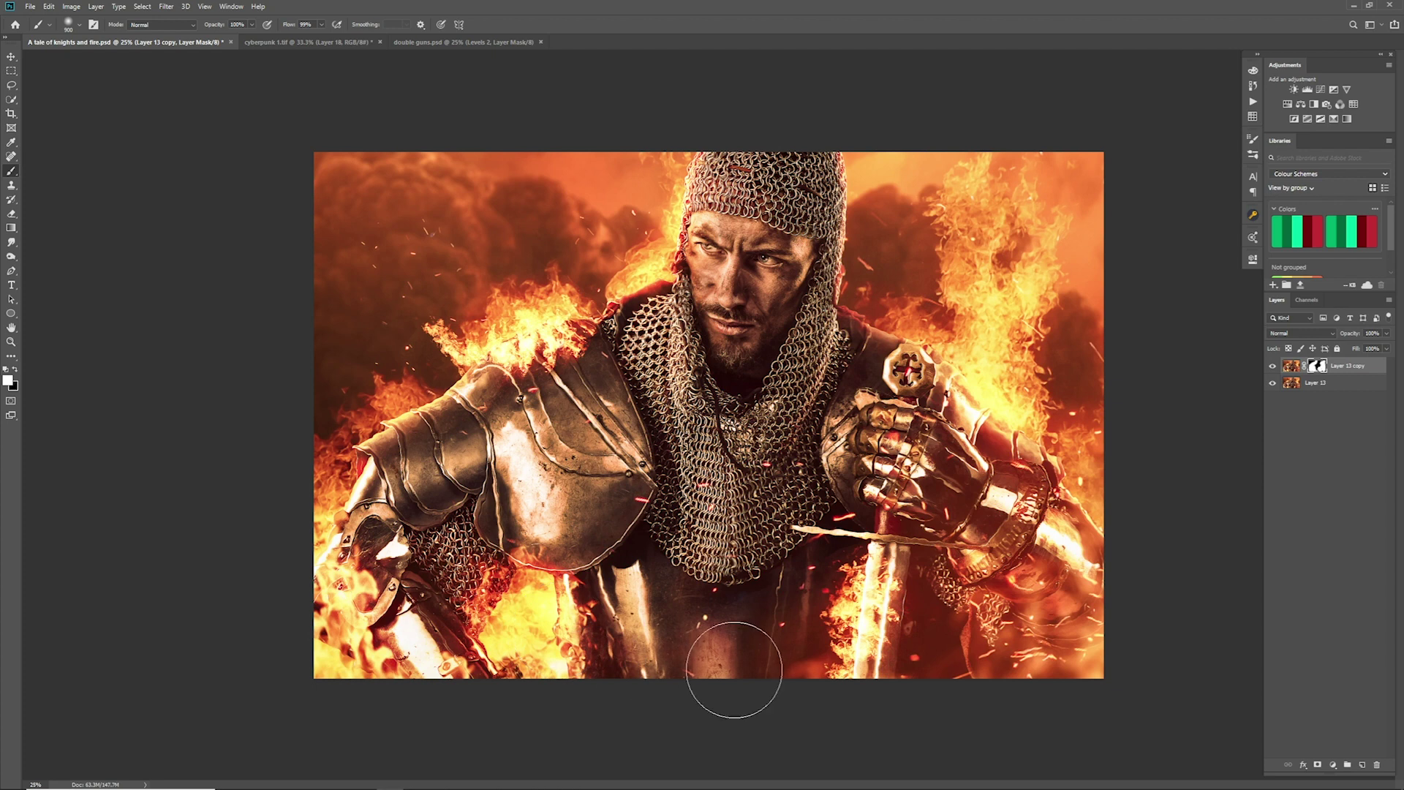
- Toggle Layer 13 copy's visibility to compare the distorted knight with the original
{"action": "left_click", "coordinate": [1273, 367]}
{"action": "left_click", "coordinate": [1273, 366]}
{"action": "left_click", "coordinate": [1273, 366]}
{"action": "left_click", "coordinate": [1274, 365]}
{"action": "left_click", "coordinate": [1274, 366]}
{"action": "left_click", "coordinate": [1273, 365]}
{"action": "left_click", "coordinate": [1273, 366]}
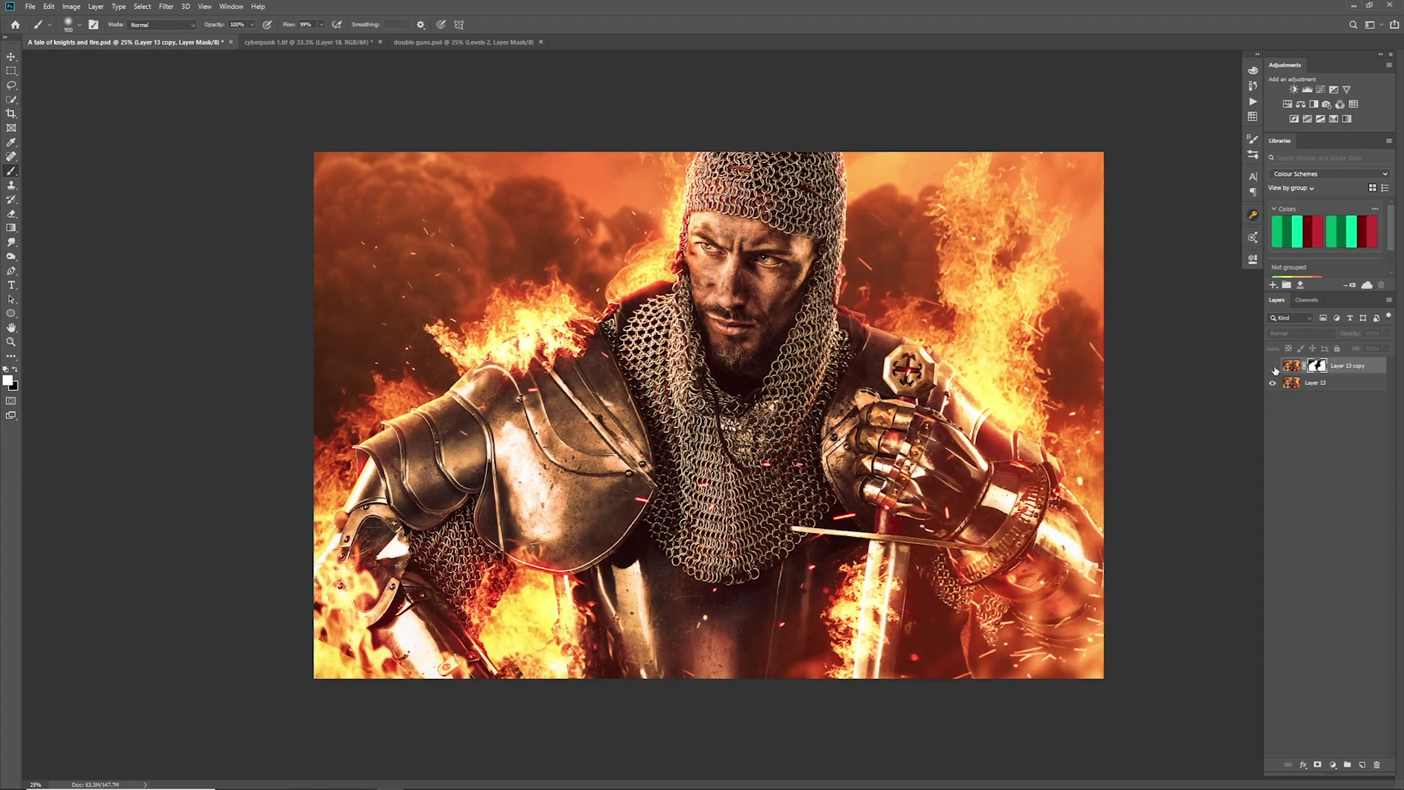
{"action": "left_click", "coordinate": [1274, 366]}
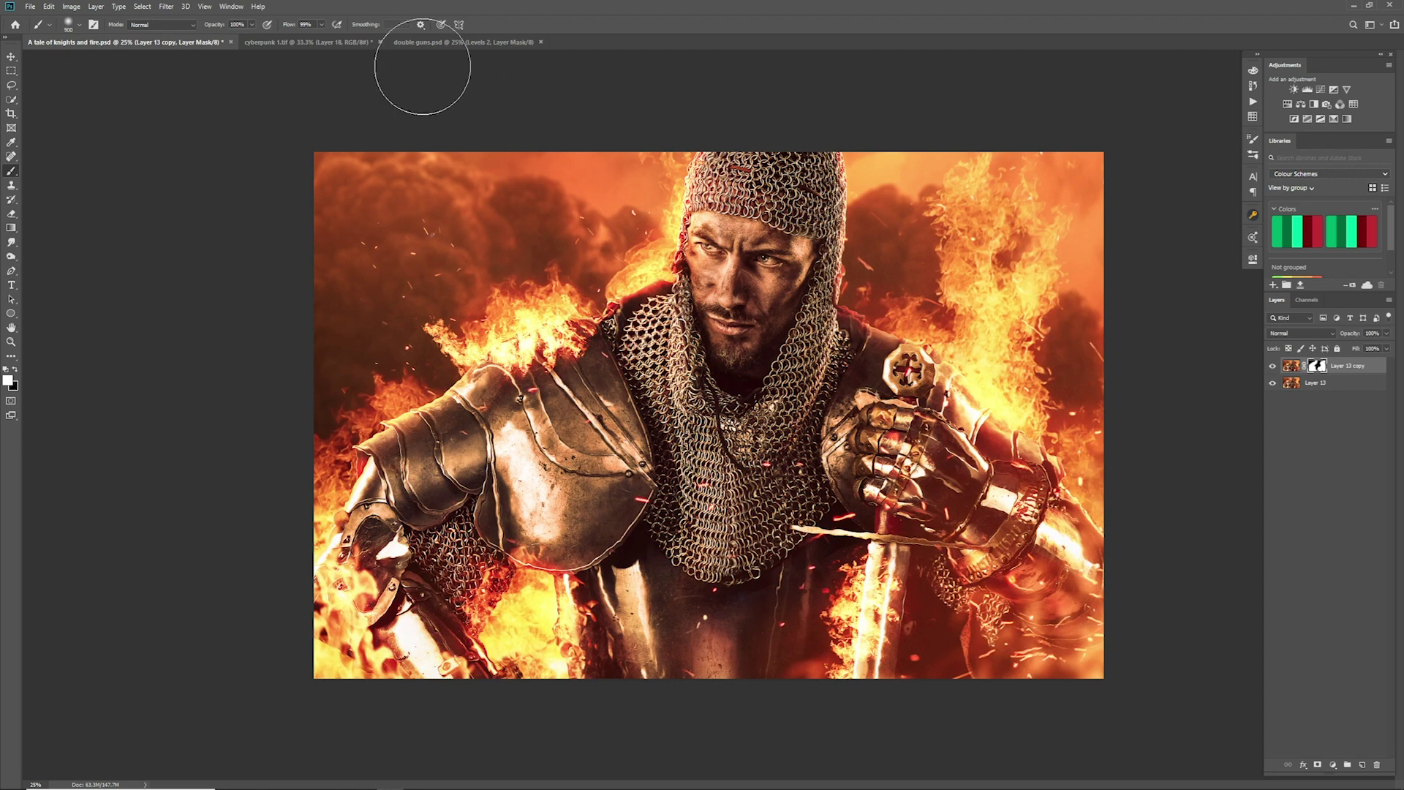
- Switch to the cyberpunk 1.tif portal composite and bring up the Filter menu
{"action": "left_click", "coordinate": [331, 42]}
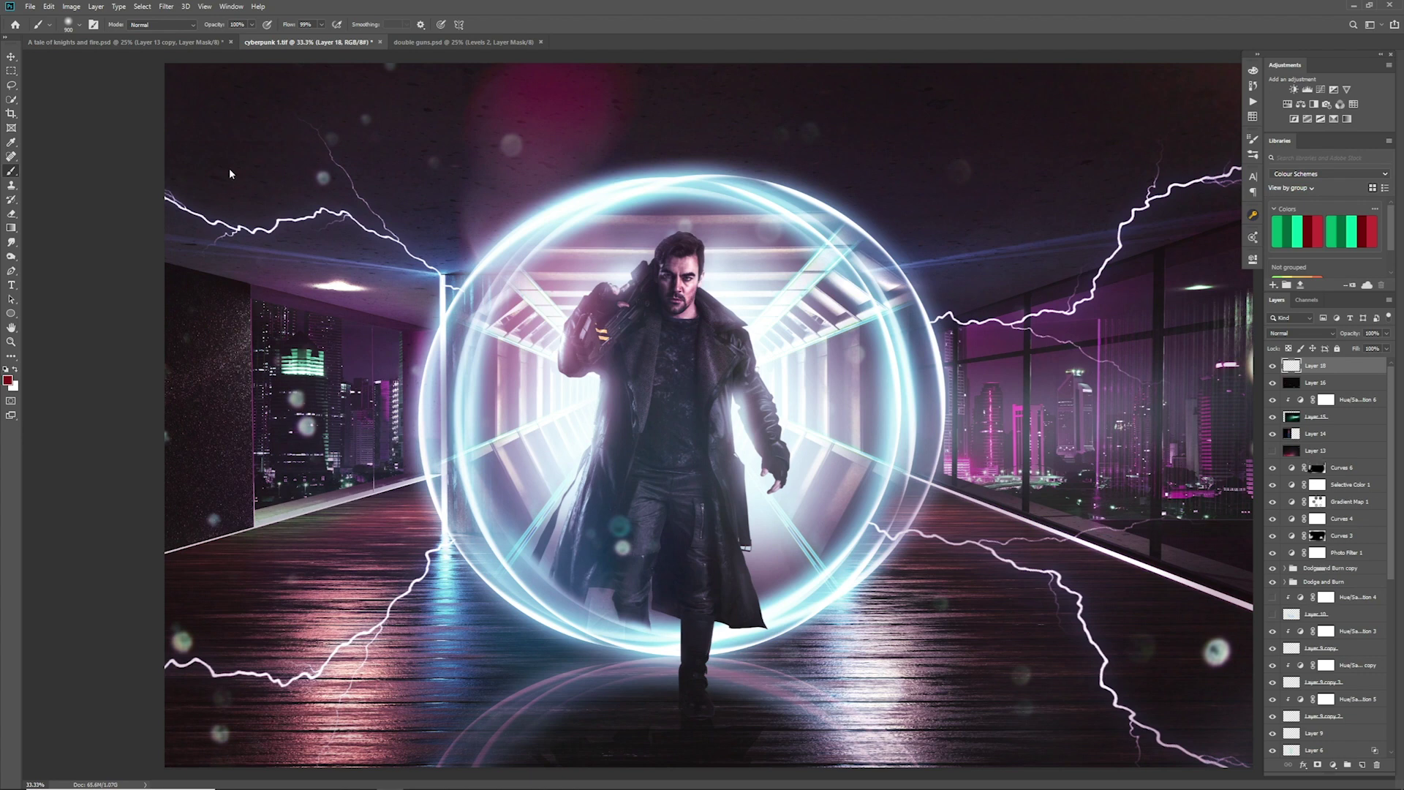
{"action": "left_click", "coordinate": [166, 7]}
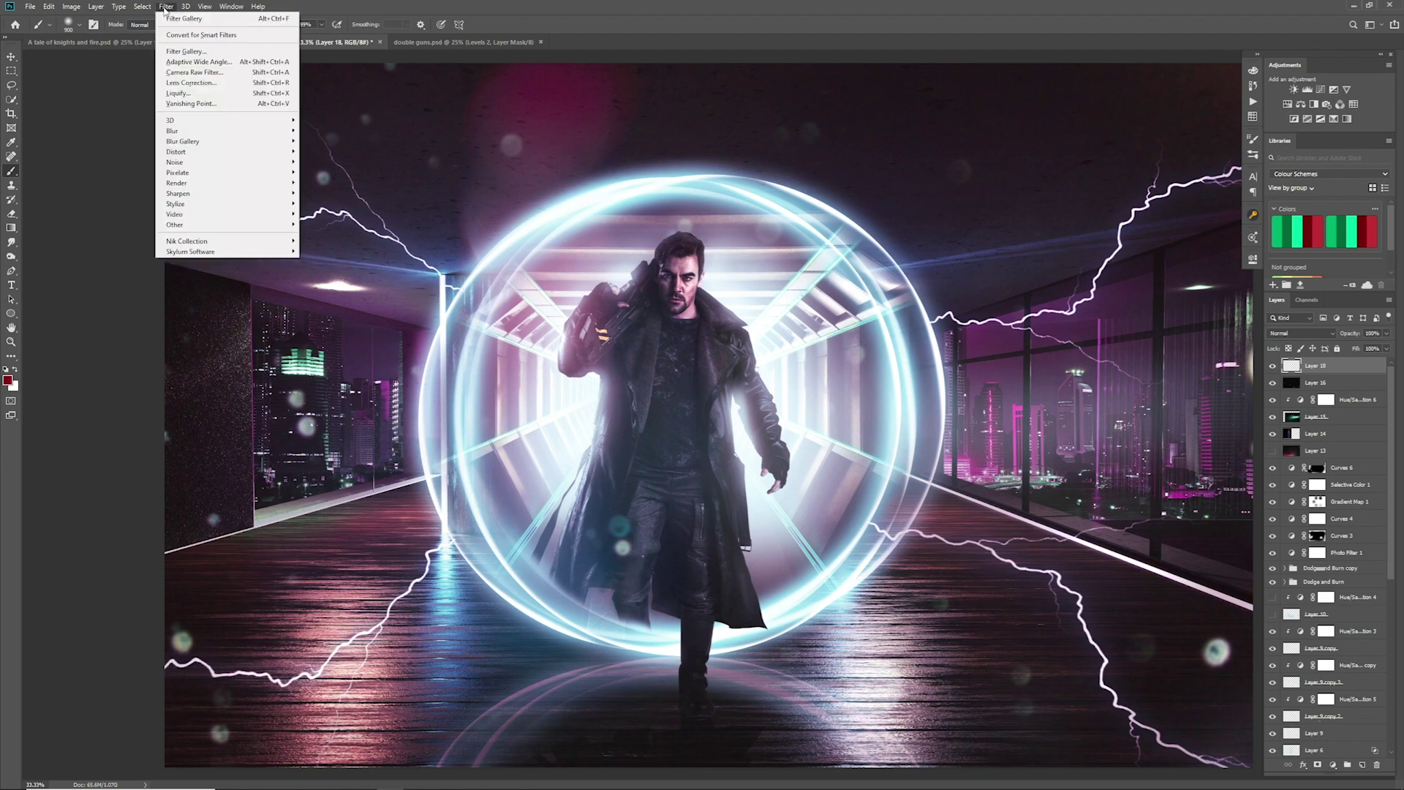
- Apply Glass with Blocks texture and Scaling lowered to 128 across the portal scene
{"action": "left_click", "coordinate": [185, 51]}
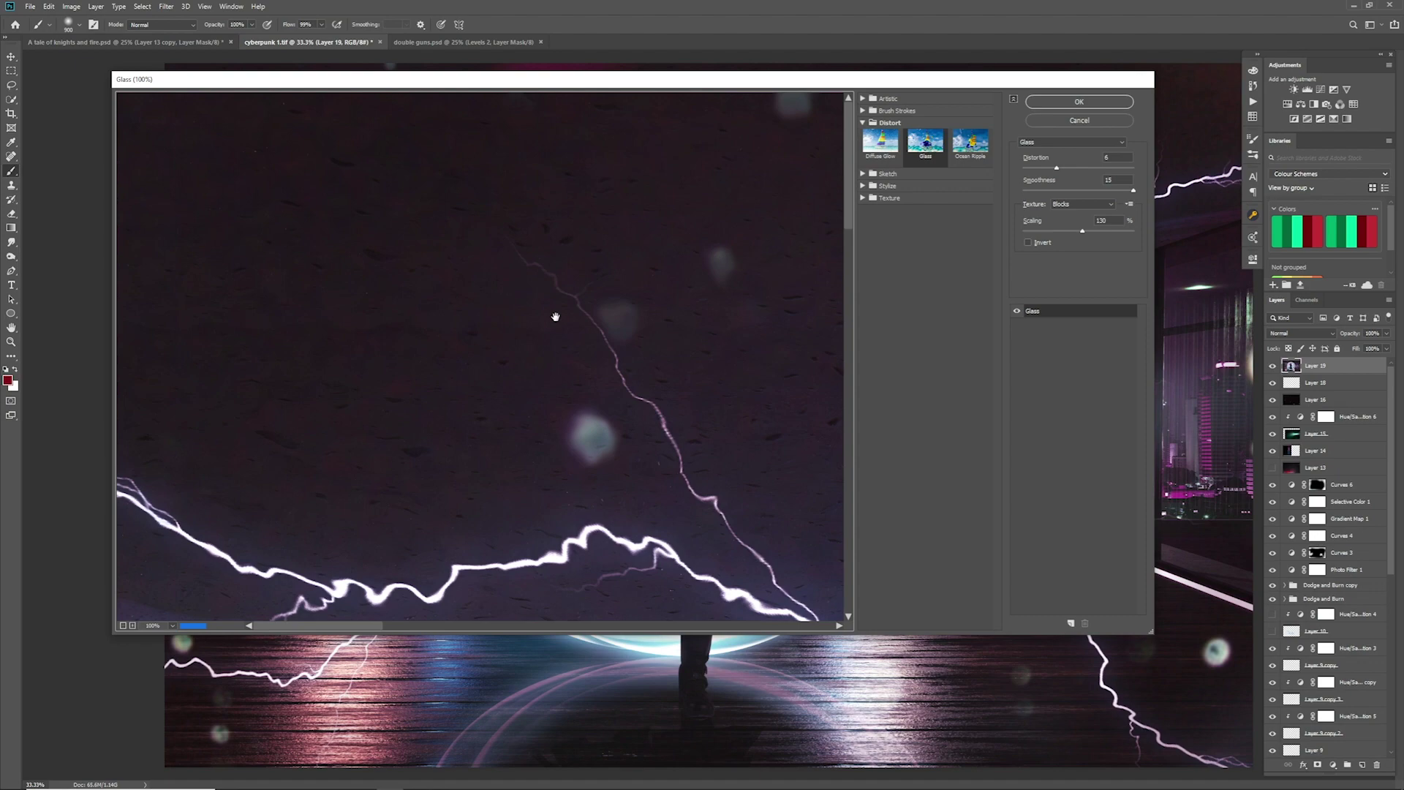
{"action": "left_click", "coordinate": [556, 317], "text": "alt"}
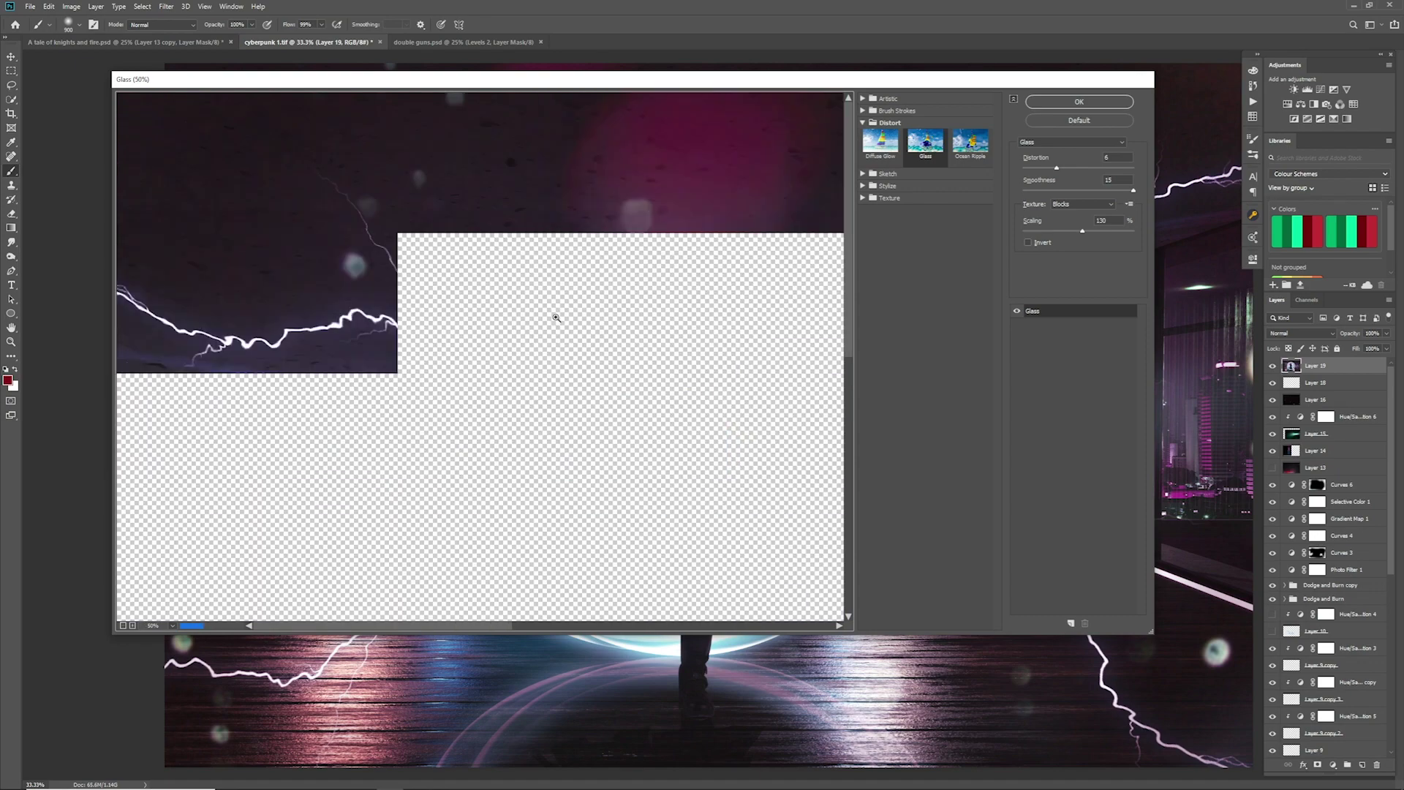
{"action": "left_click", "coordinate": [556, 317], "text": "alt"}
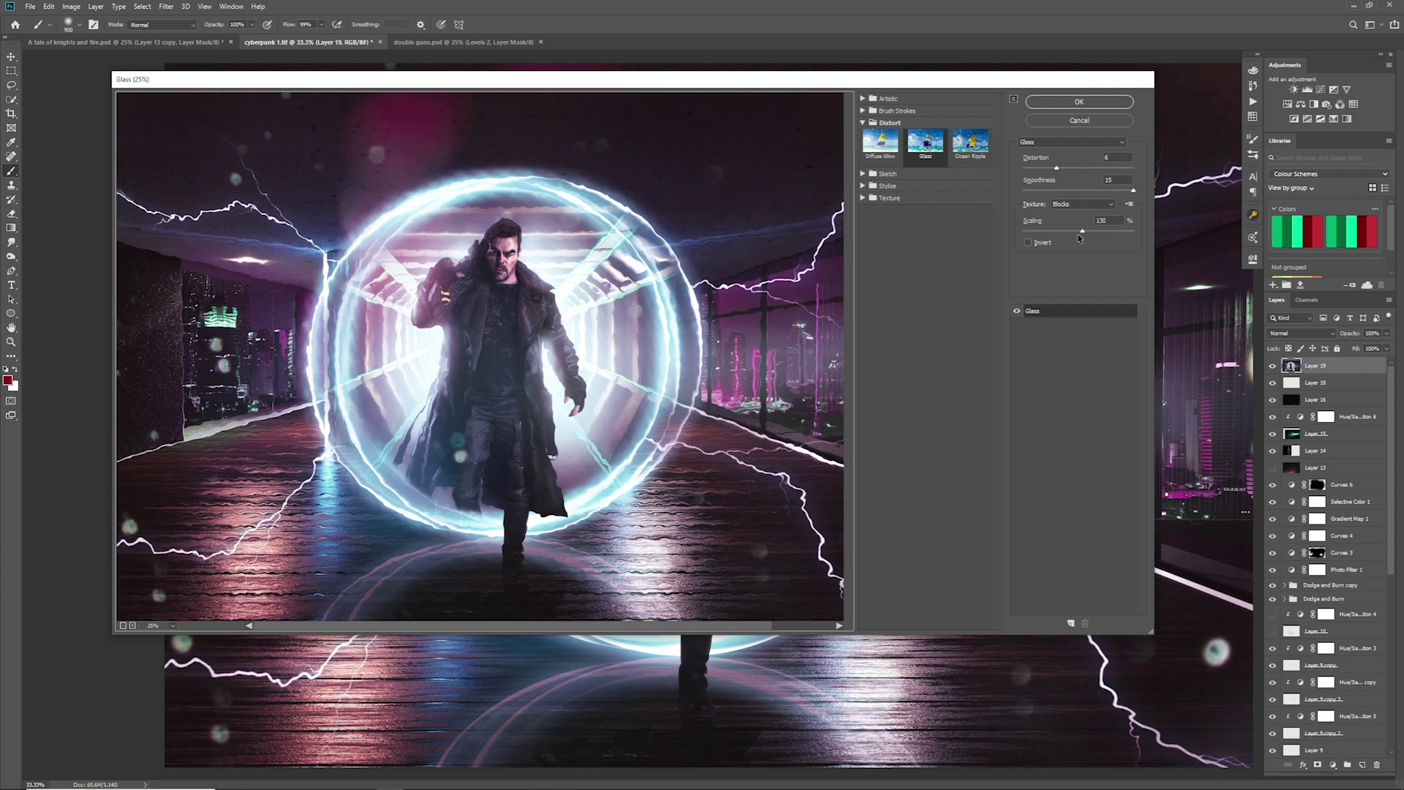
{"action": "left_click_drag", "start_coordinate": [1081, 232], "coordinate": [1078, 235]}
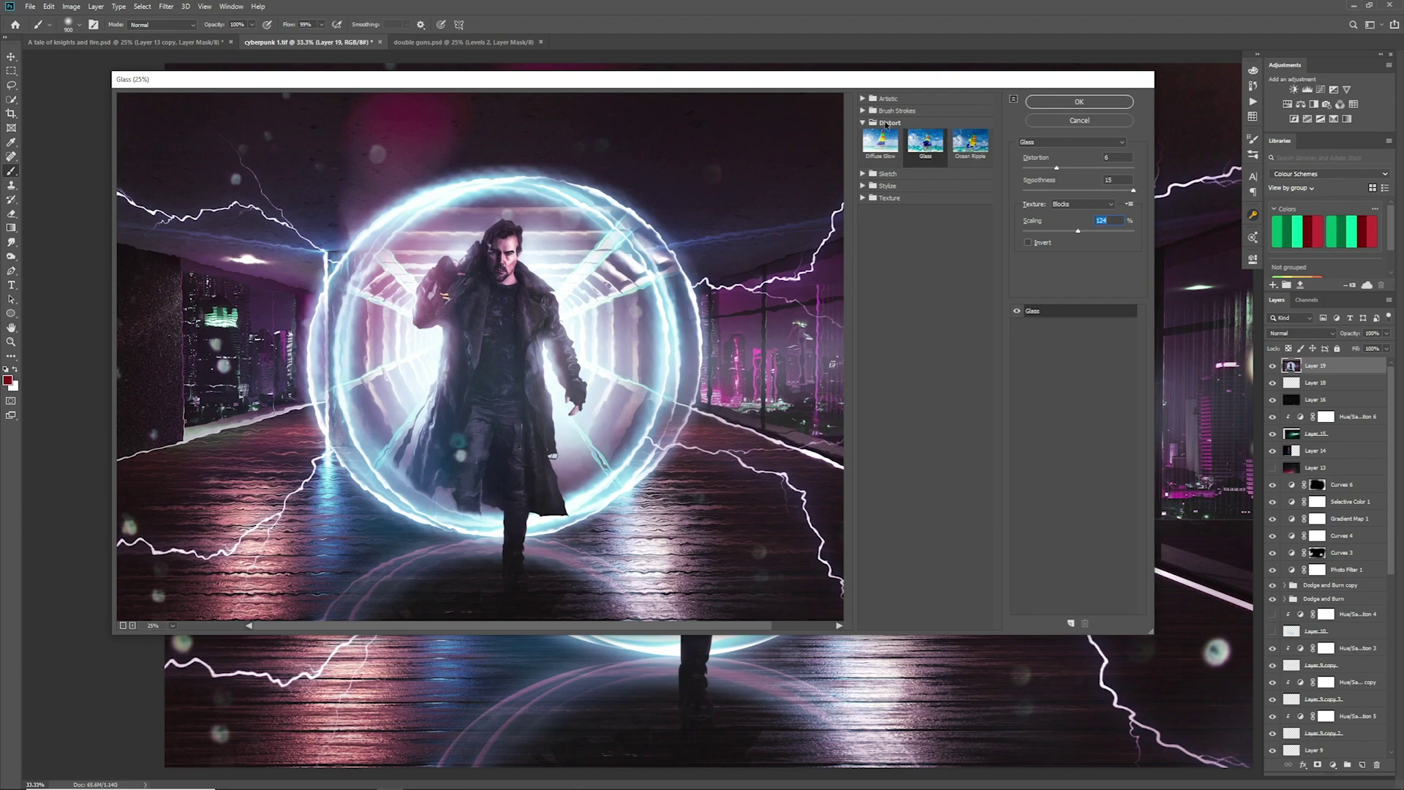
{"action": "left_click", "coordinate": [1063, 105]}
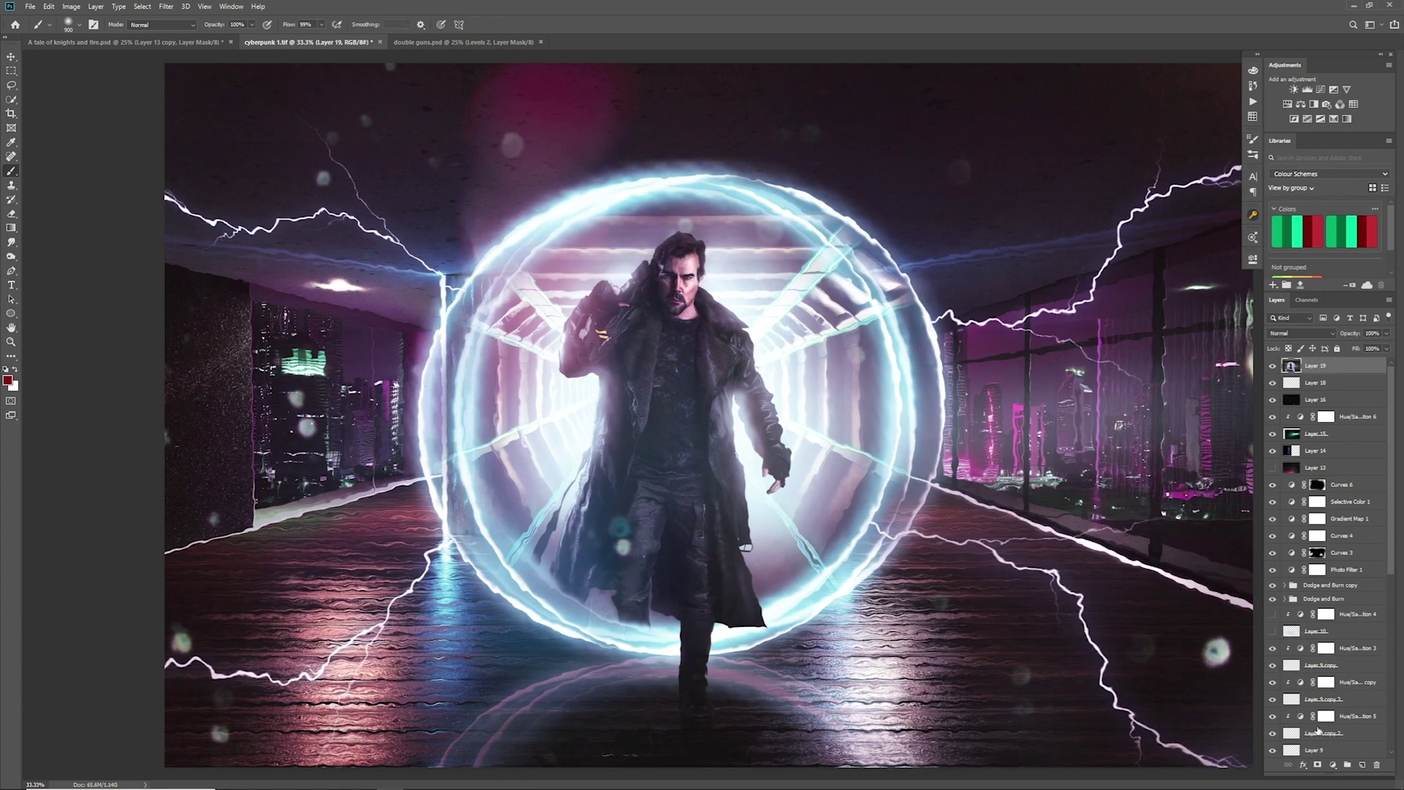
- Add an inverted mask to Layer 19 and paint distortion along the ring's left arcs at 52% flow
{"action": "left_click", "coordinate": [1317, 765]}
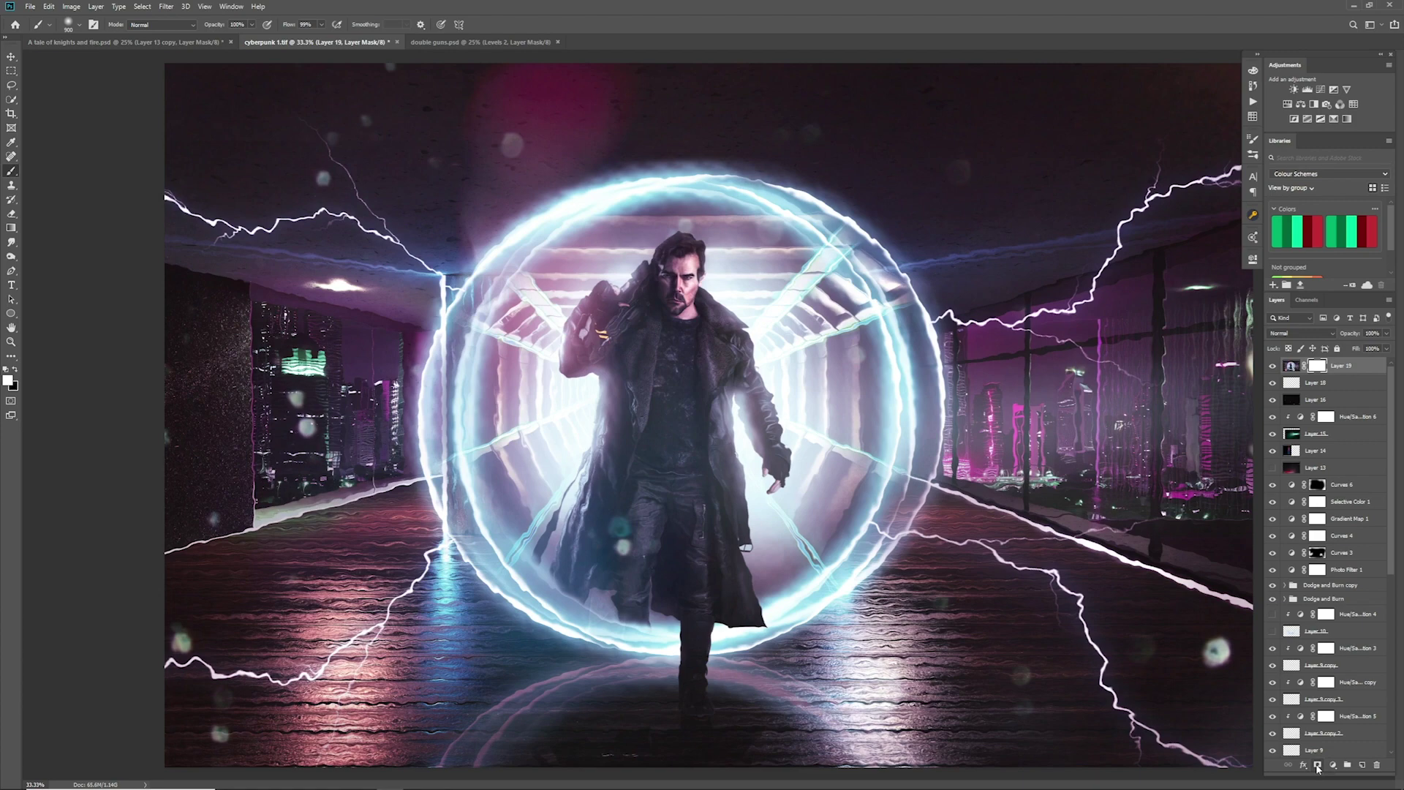
{"action": "key", "text": "ctrl+i"}
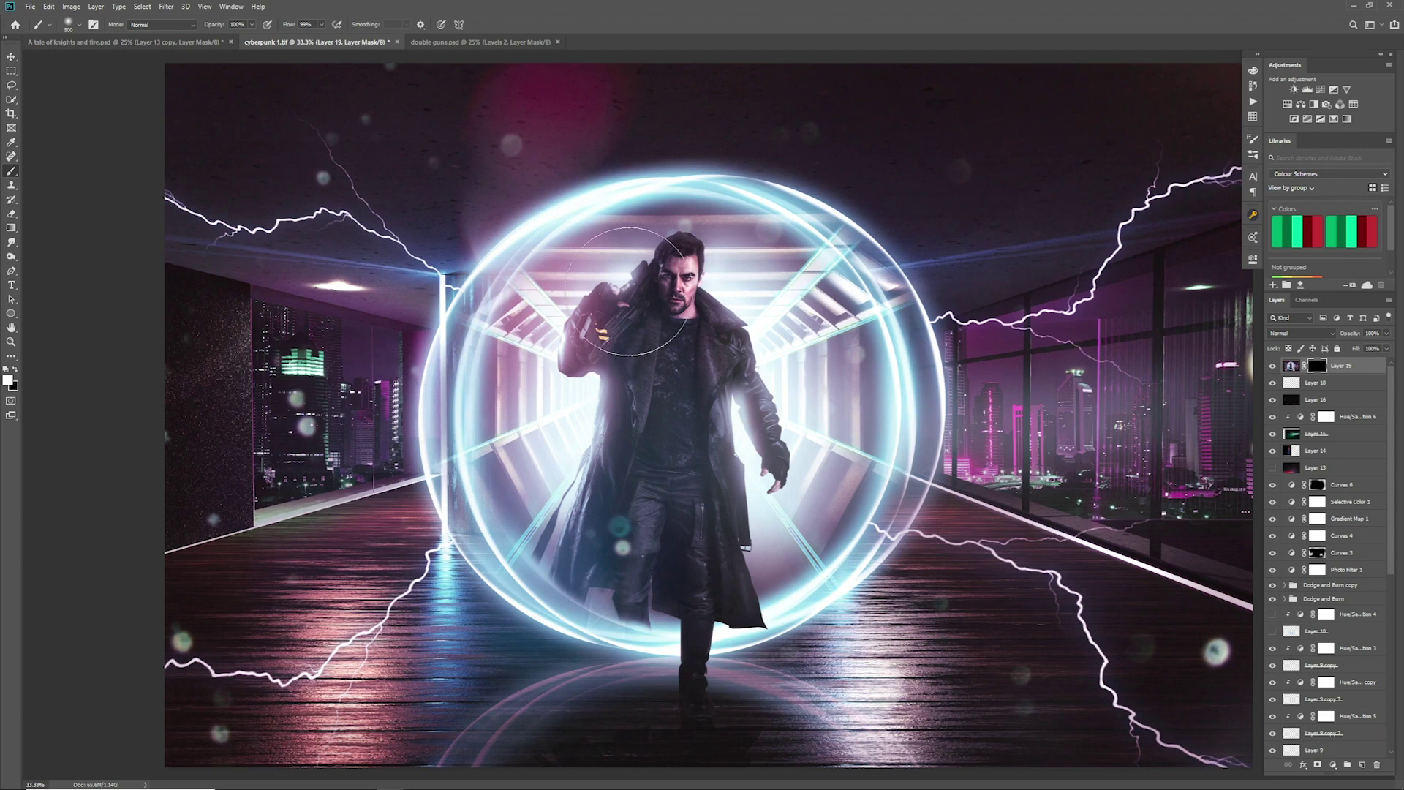
{"action": "left_click", "coordinate": [323, 28]}
{"action": "left_click", "coordinate": [299, 37]}
{"action": "mouse_move", "coordinate": [483, 278]}
{"action": "left_mouse_down"}
{"action": "mouse_move", "coordinate": [530, 218]}
{"action": "mouse_move", "coordinate": [516, 227]}
{"action": "mouse_move", "coordinate": [645, 179]}
{"action": "mouse_move", "coordinate": [547, 209]}
{"action": "mouse_move", "coordinate": [589, 207]}
{"action": "left_mouse_up"}
{"action": "mouse_move", "coordinate": [463, 399]}
{"action": "left_mouse_down"}
{"action": "mouse_move", "coordinate": [512, 560]}
{"action": "mouse_move", "coordinate": [525, 505]}
{"action": "mouse_move", "coordinate": [599, 621]}
{"action": "mouse_move", "coordinate": [733, 619]}
{"action": "mouse_move", "coordinate": [848, 570]}
{"action": "mouse_move", "coordinate": [899, 439]}
{"action": "mouse_move", "coordinate": [920, 450]}
{"action": "mouse_move", "coordinate": [822, 219]}
{"action": "mouse_move", "coordinate": [717, 205]}
{"action": "mouse_move", "coordinate": [739, 260]}
{"action": "mouse_move", "coordinate": [765, 252]}
{"action": "left_mouse_up"}
- Adjust the brush size between 250 and 500, settling on 300
{"action": "key", "text": "bracketleft"}
{"action": "key", "text": "bracketleft"}
{"action": "key", "text": "bracketleft"}
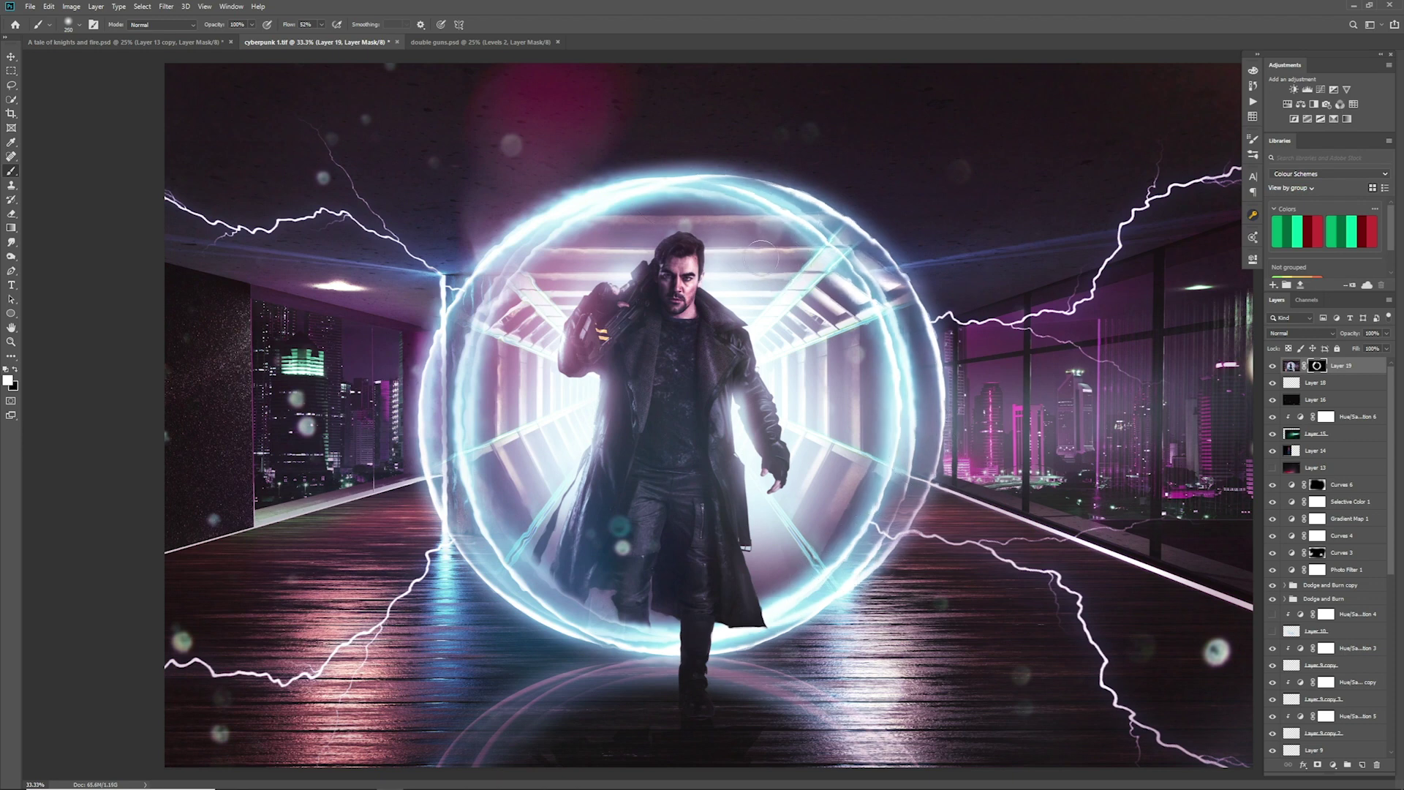
{"action": "key", "text": "bracketright"}
{"action": "key", "text": "bracketright"}
{"action": "key", "text": "bracketright"}
{"action": "key", "text": "bracketright"}
{"action": "key", "text": "bracketright"}
{"action": "key", "text": "bracketright"}
{"action": "key", "text": "bracketleft"}
{"action": "key", "text": "bracketleft"}
{"action": "key", "text": "bracketleft"}
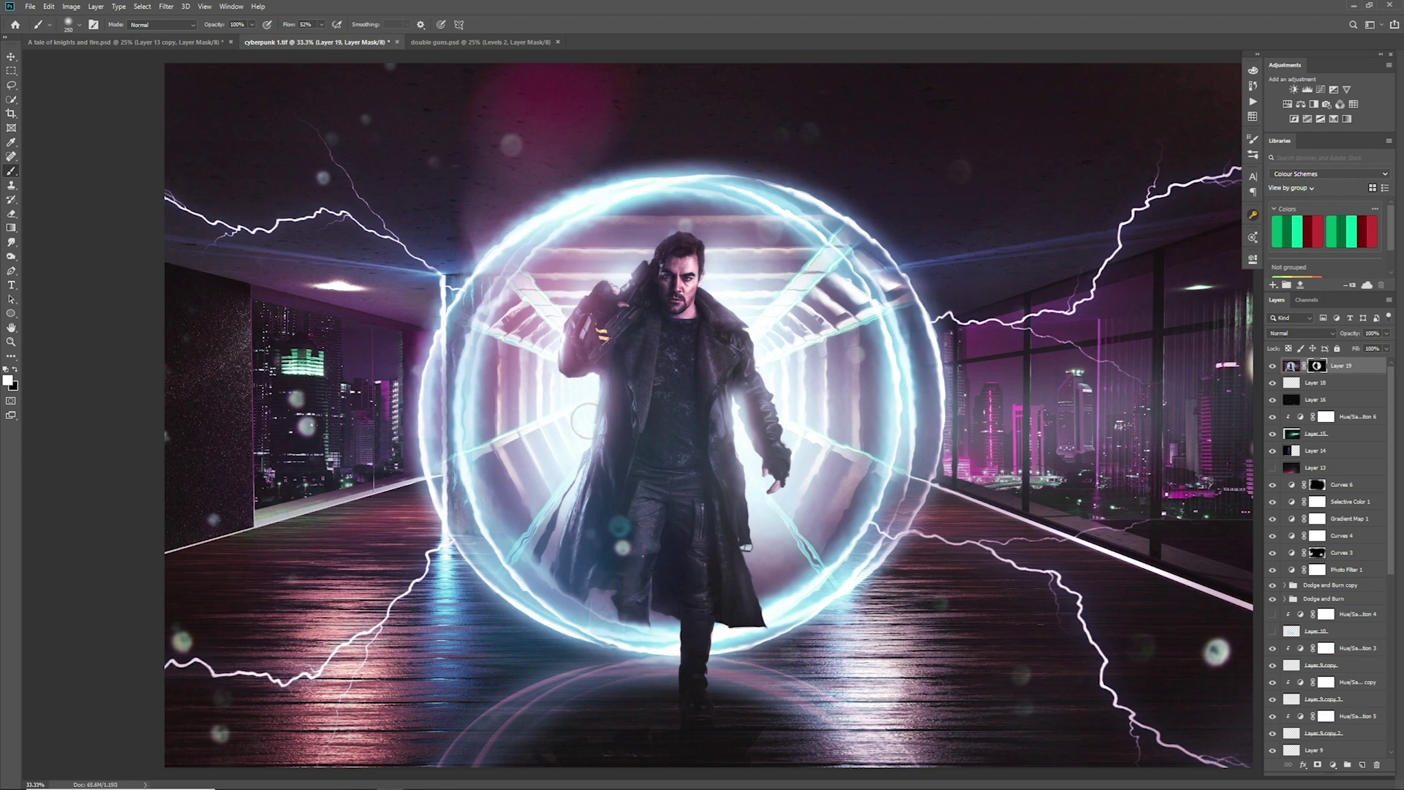
{"action": "key", "text": "bracketright"}
- Toggle Layer 19 to compare the portal with and without glass, then switch to double guns.psd
{"action": "left_click", "coordinate": [1273, 367]}
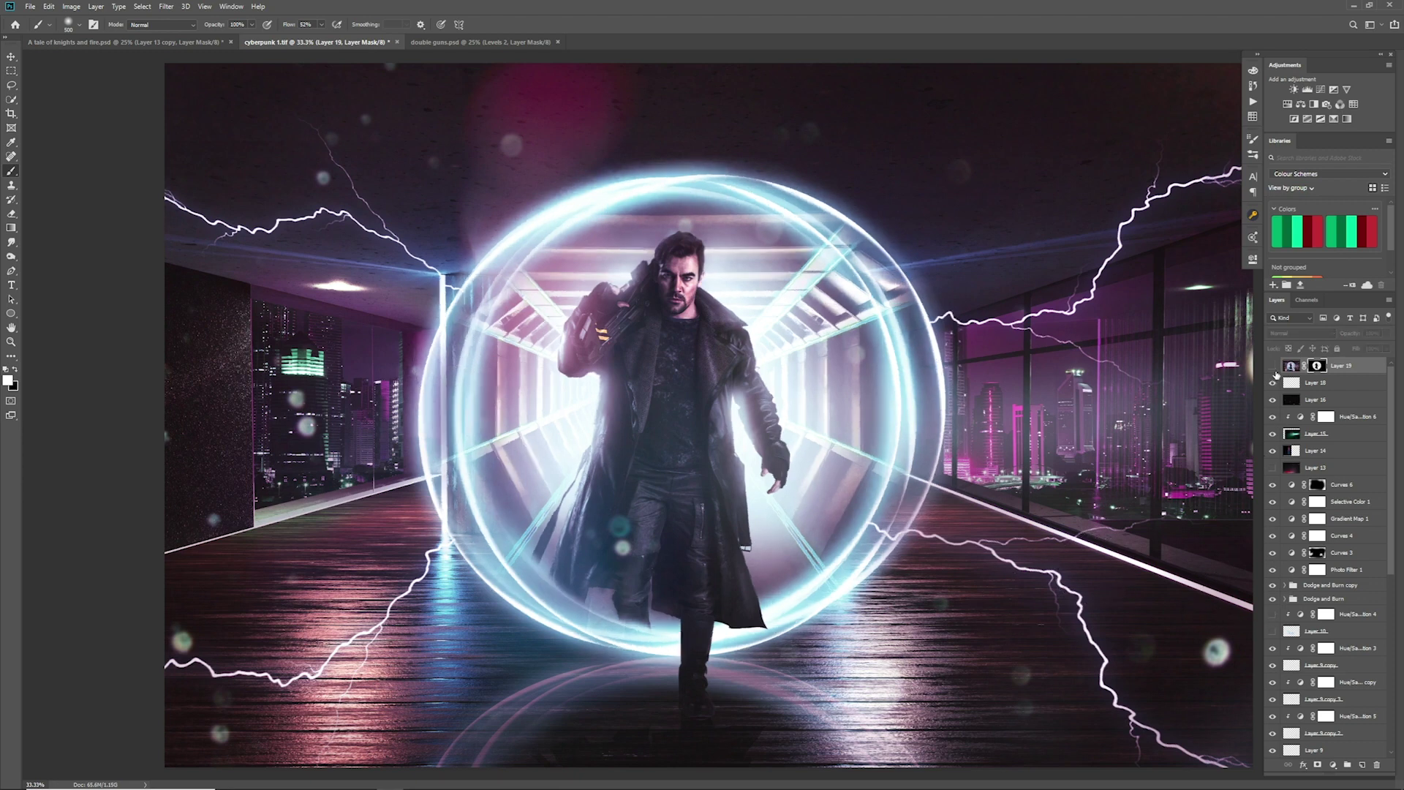
{"action": "left_click", "coordinate": [1273, 367]}
{"action": "left_click", "coordinate": [1273, 367]}
{"action": "left_click", "coordinate": [1273, 367]}
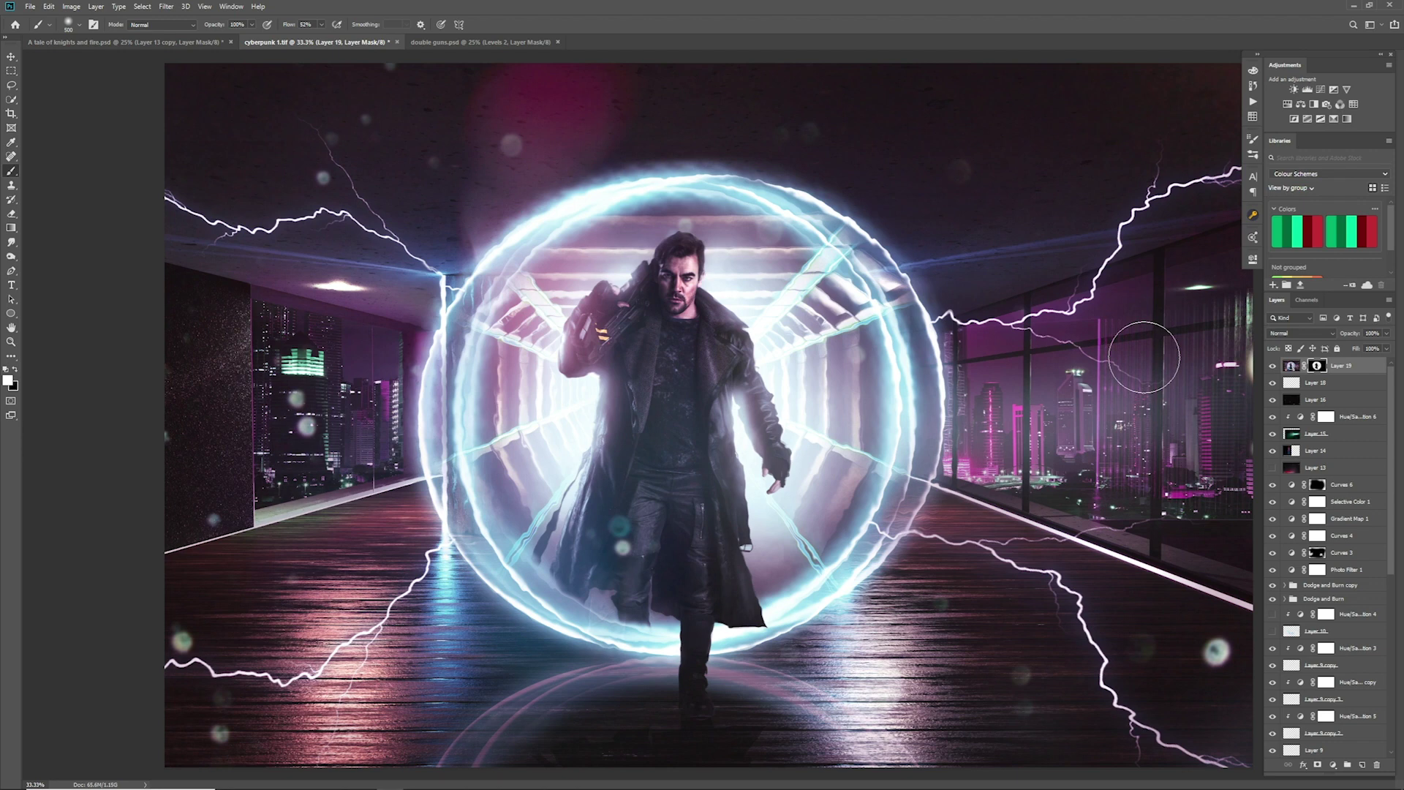
{"action": "left_click", "coordinate": [468, 42]}
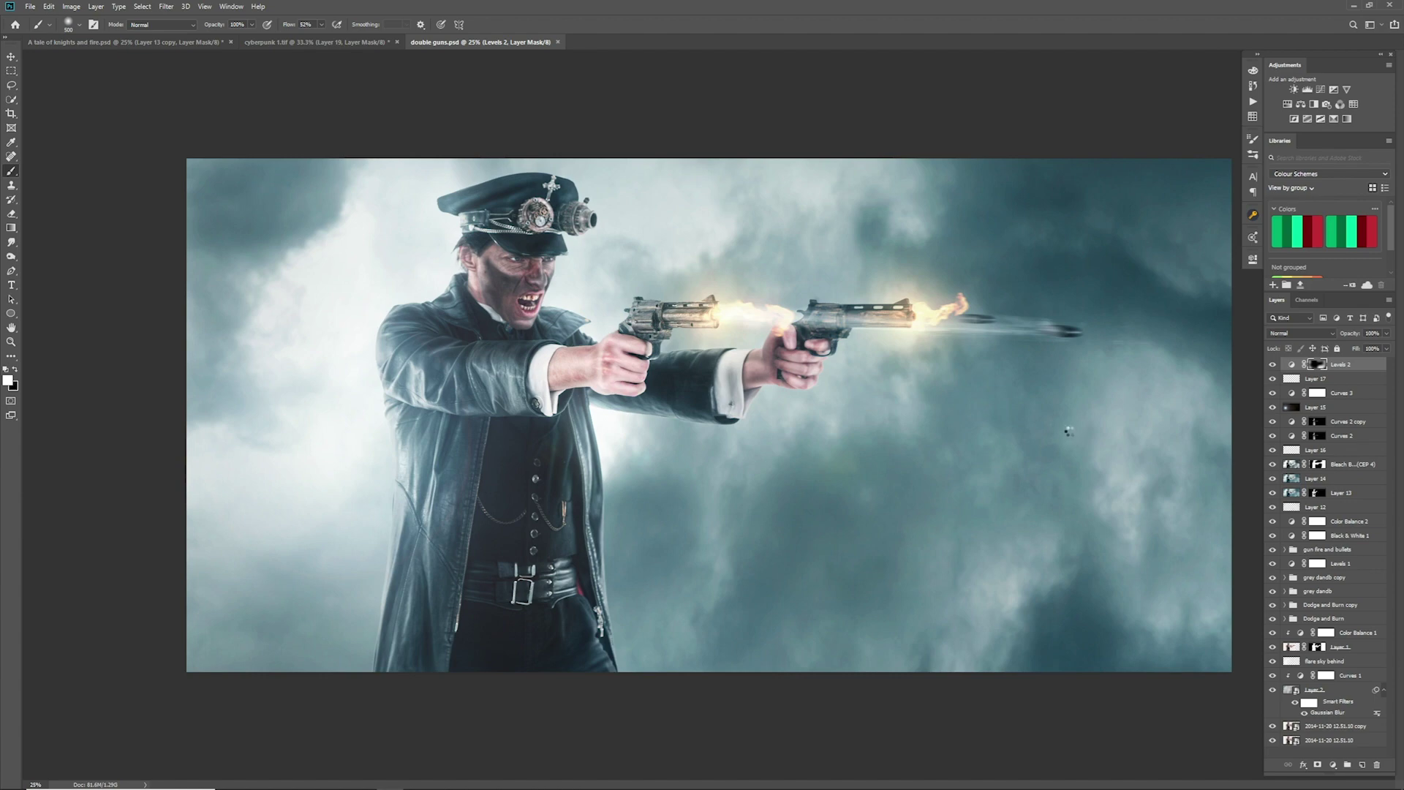
- Stamp visible layers into a new layer and apply Glass: Blocks, Distortion 6, Smoothness 15, Scaling 124%
{"action": "key", "text": "ctrl+alt+shift+e"}
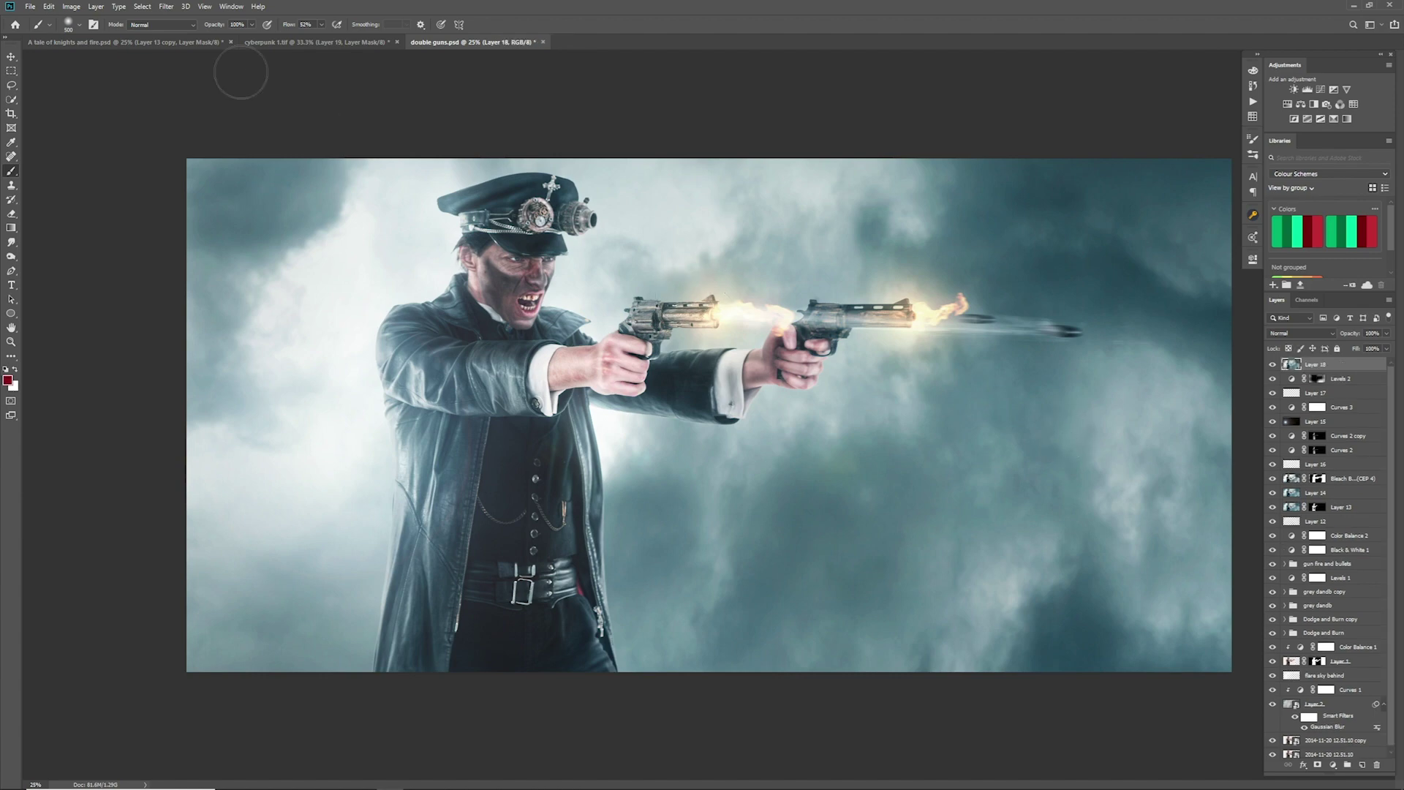
{"action": "left_click", "coordinate": [172, 9]}
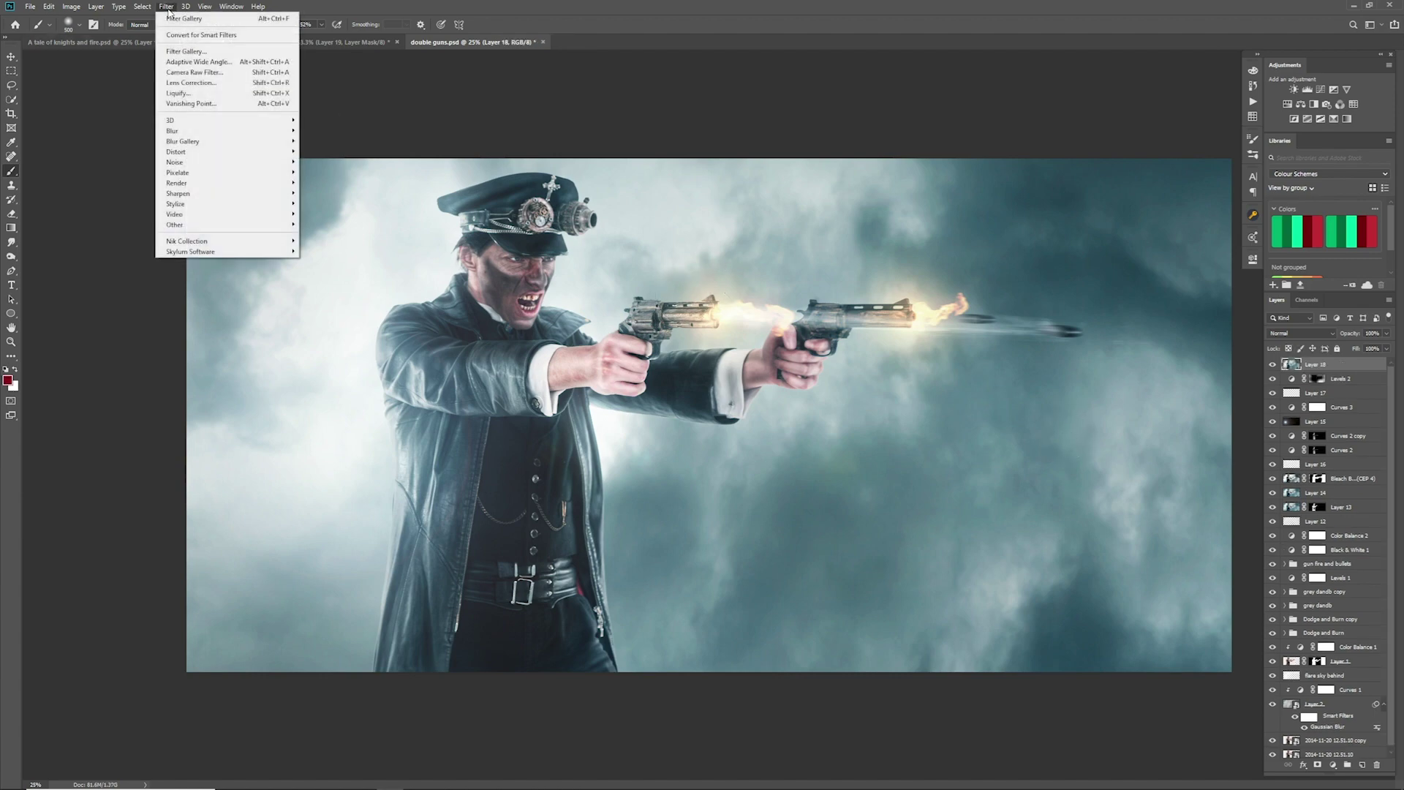
{"action": "left_click", "coordinate": [188, 51]}
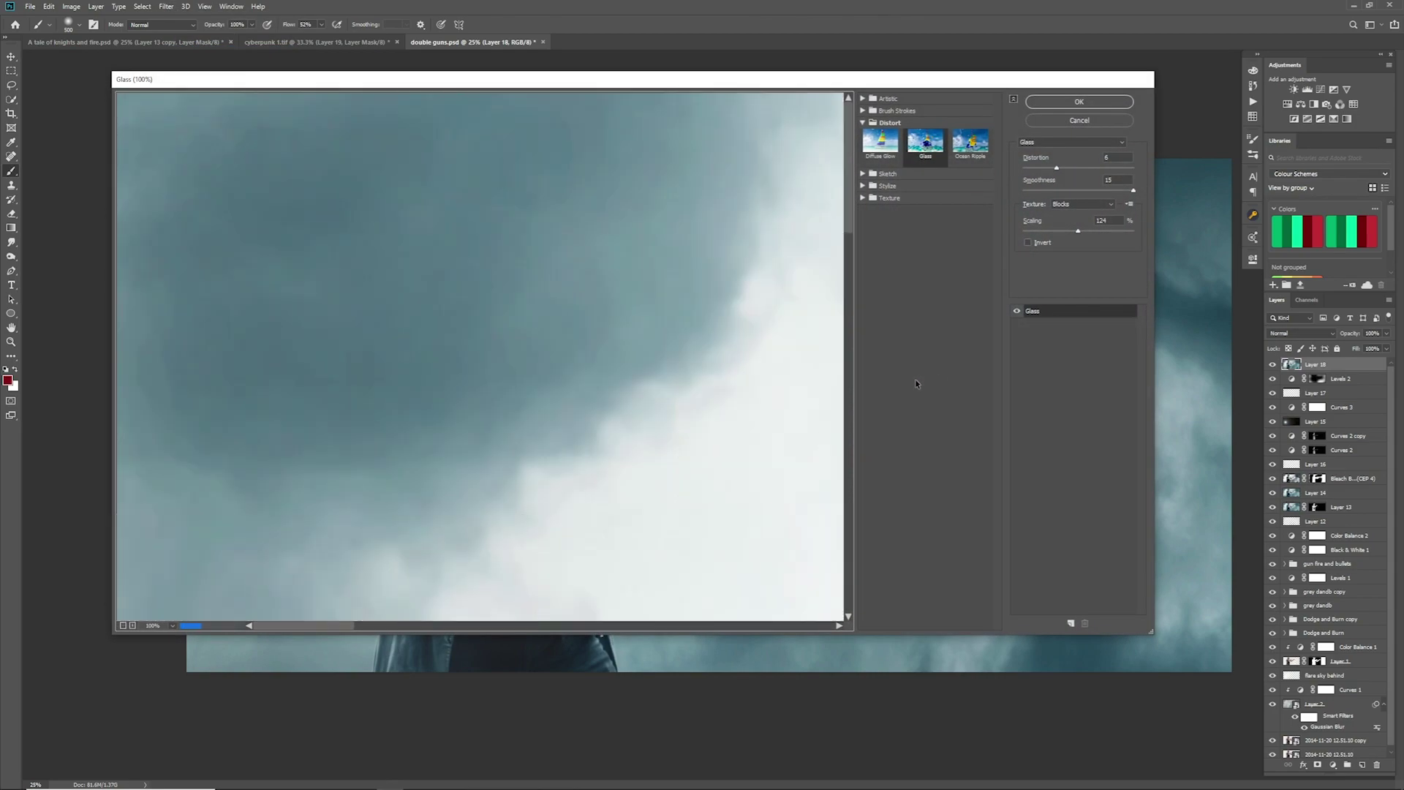
{"action": "key", "text": "ctrl+alt+minus"}
{"action": "key", "text": "ctrl+alt+minus"}
{"action": "key", "text": "ctrl+alt+minus"}
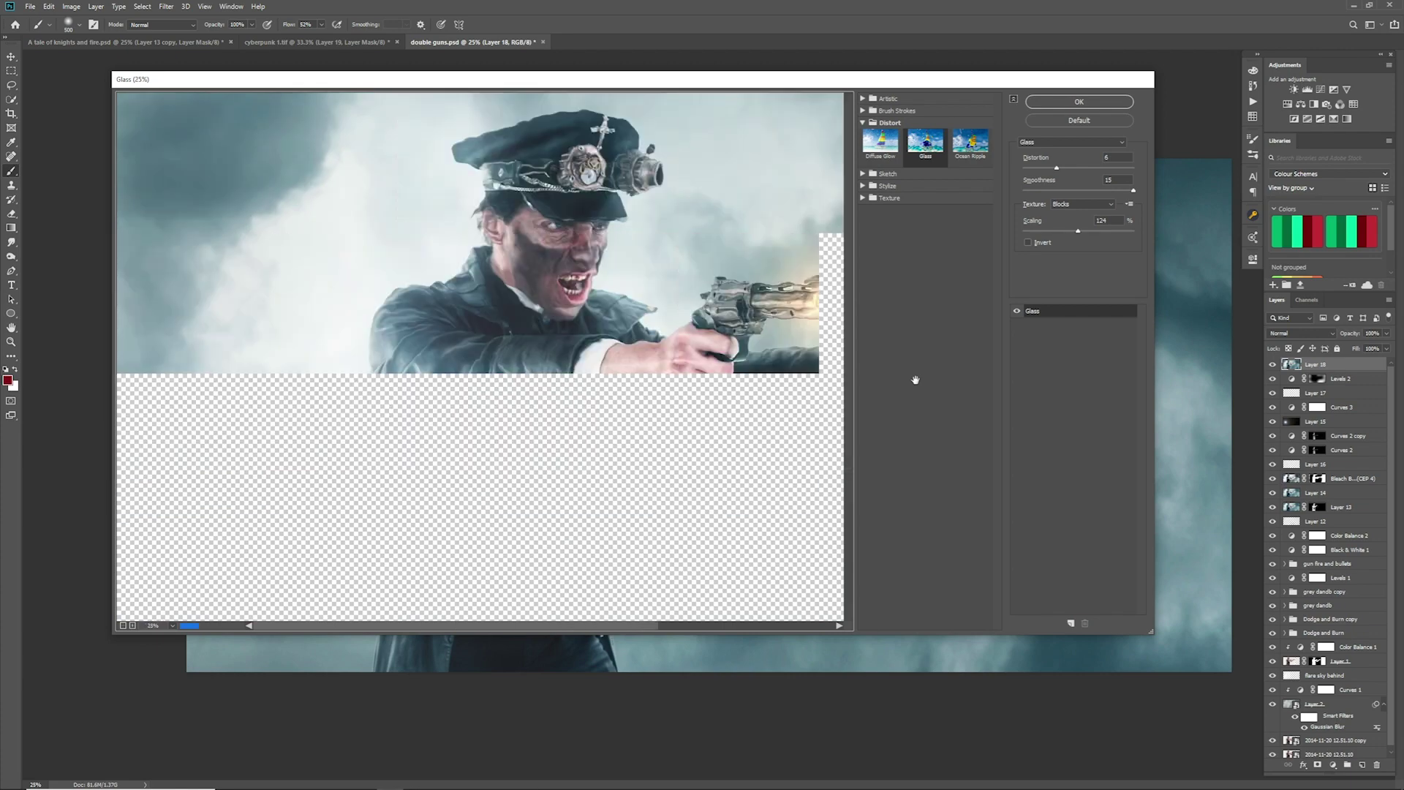
{"action": "key", "text": "ctrl+alt+minus"}
{"action": "key", "text": "ctrl+alt+minus"}
{"action": "key", "text": "ctrl+alt+minus"}
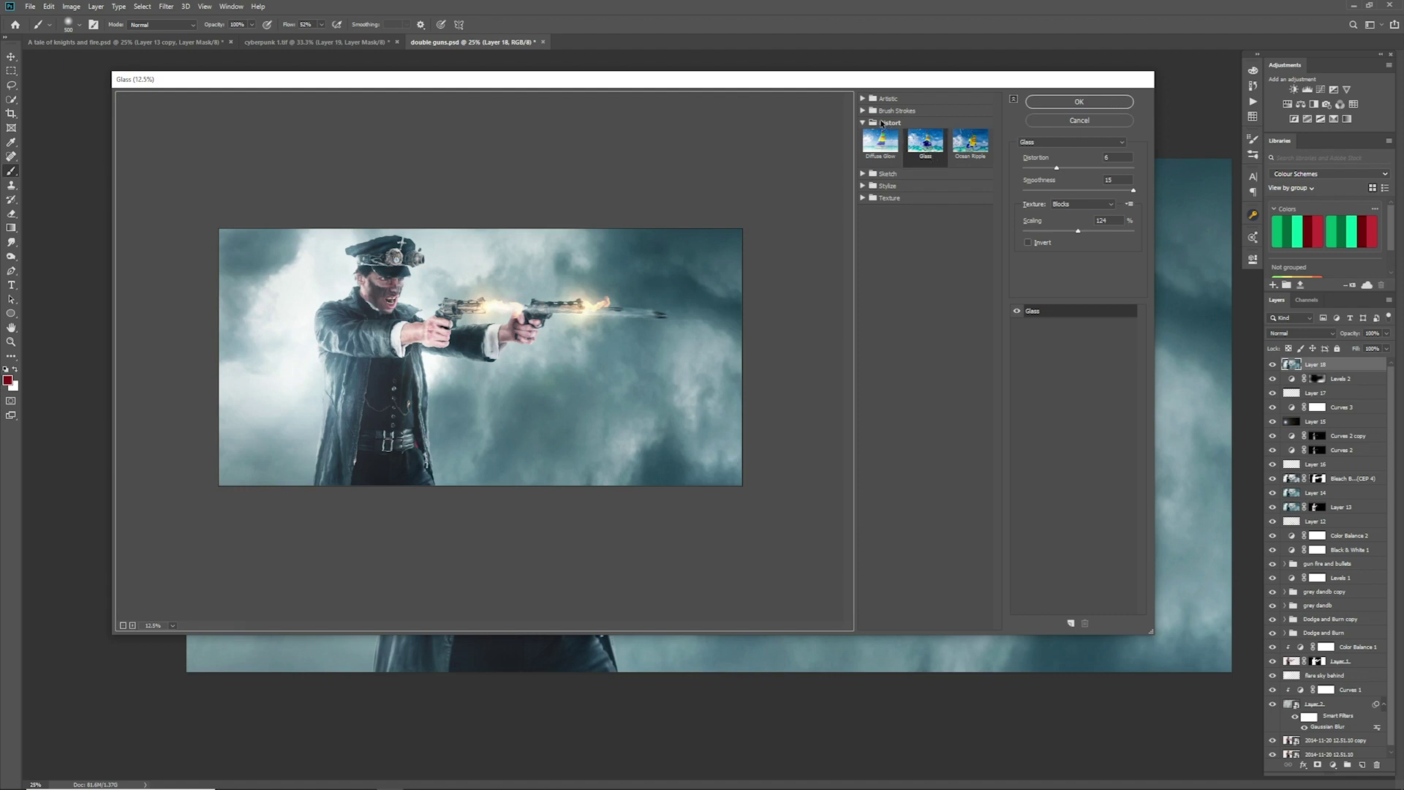
{"action": "left_click", "coordinate": [1099, 104]}
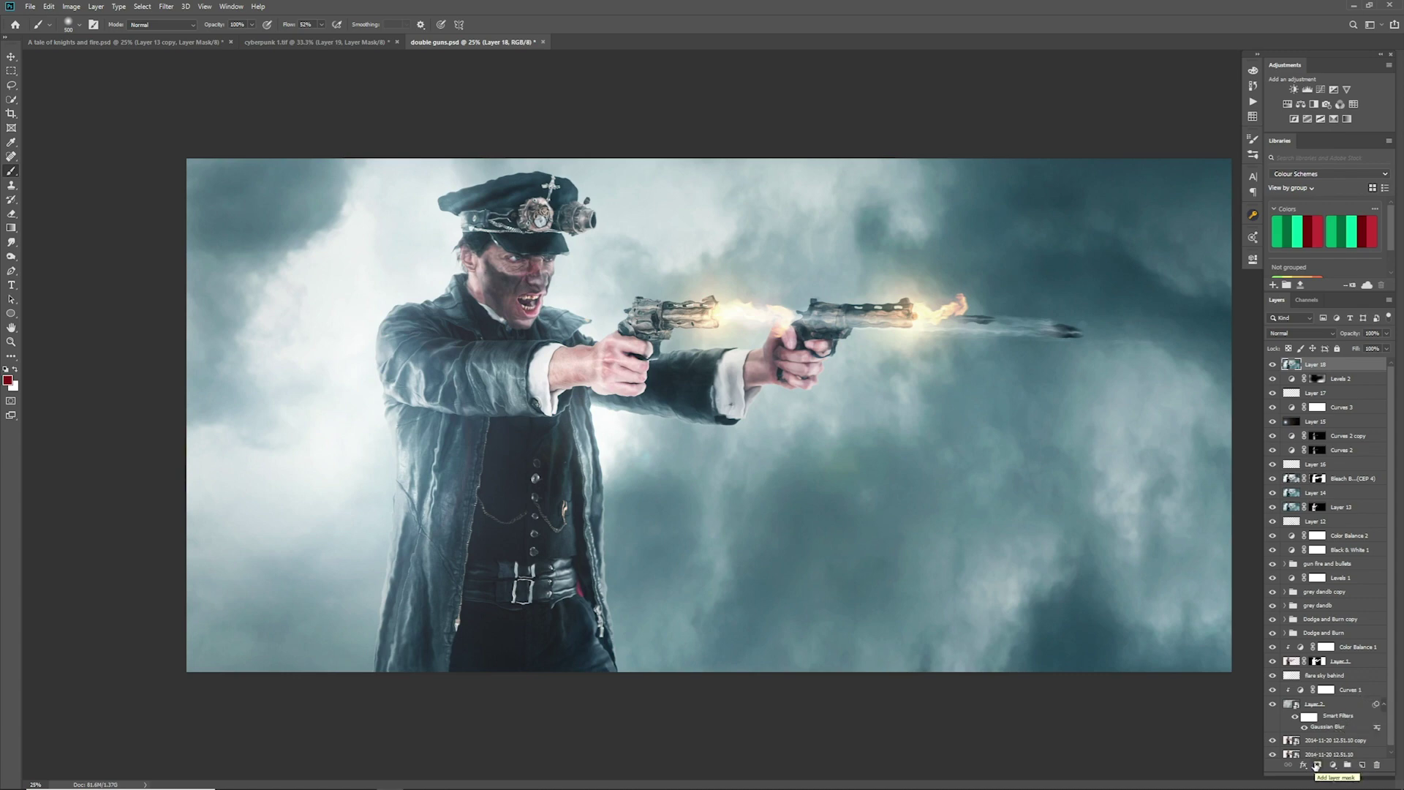
- Add an inverted mask to Layer 18 and paint distortion over the flame between the guns and the right muzzle
{"action": "left_click", "coordinate": [1317, 765]}
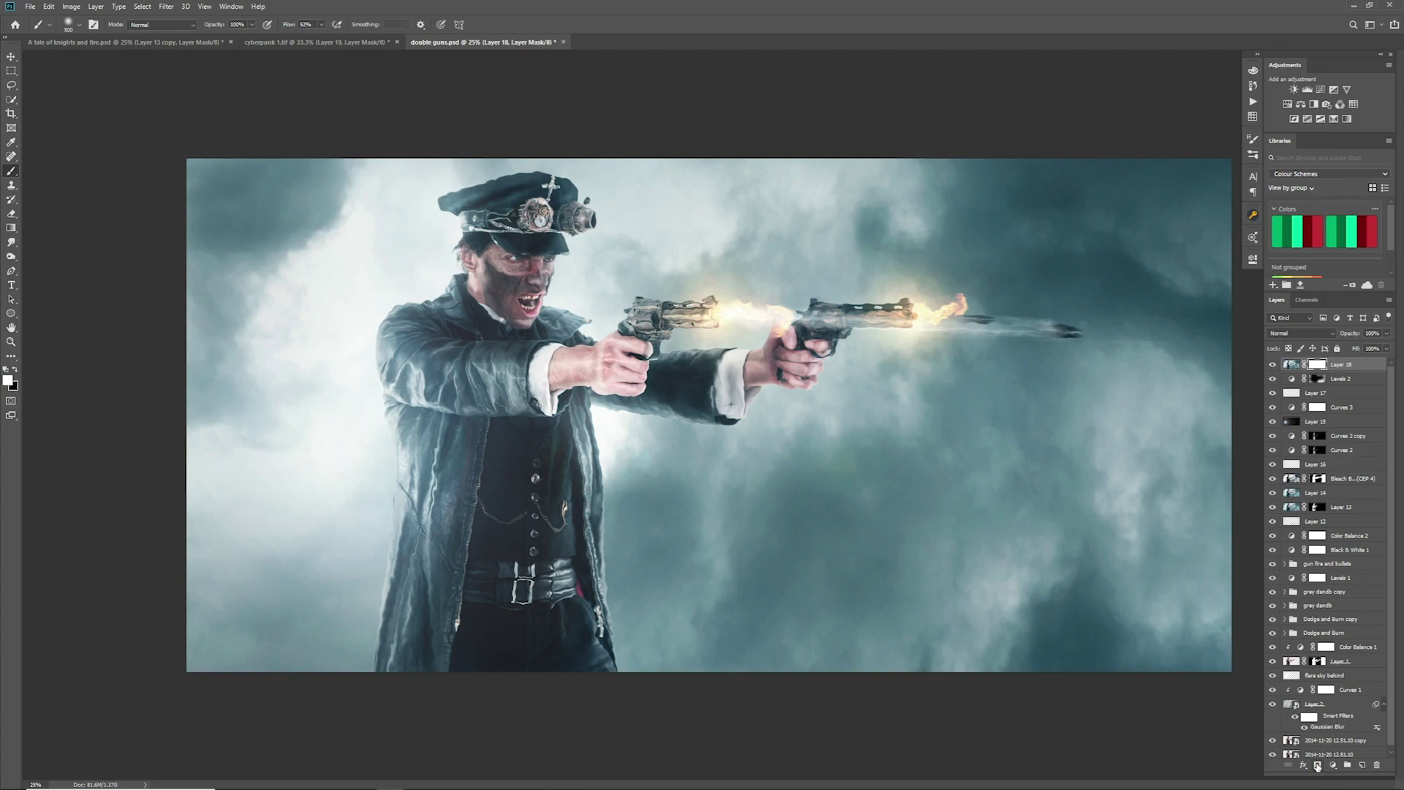
{"action": "key", "text": "ctrl+i"}
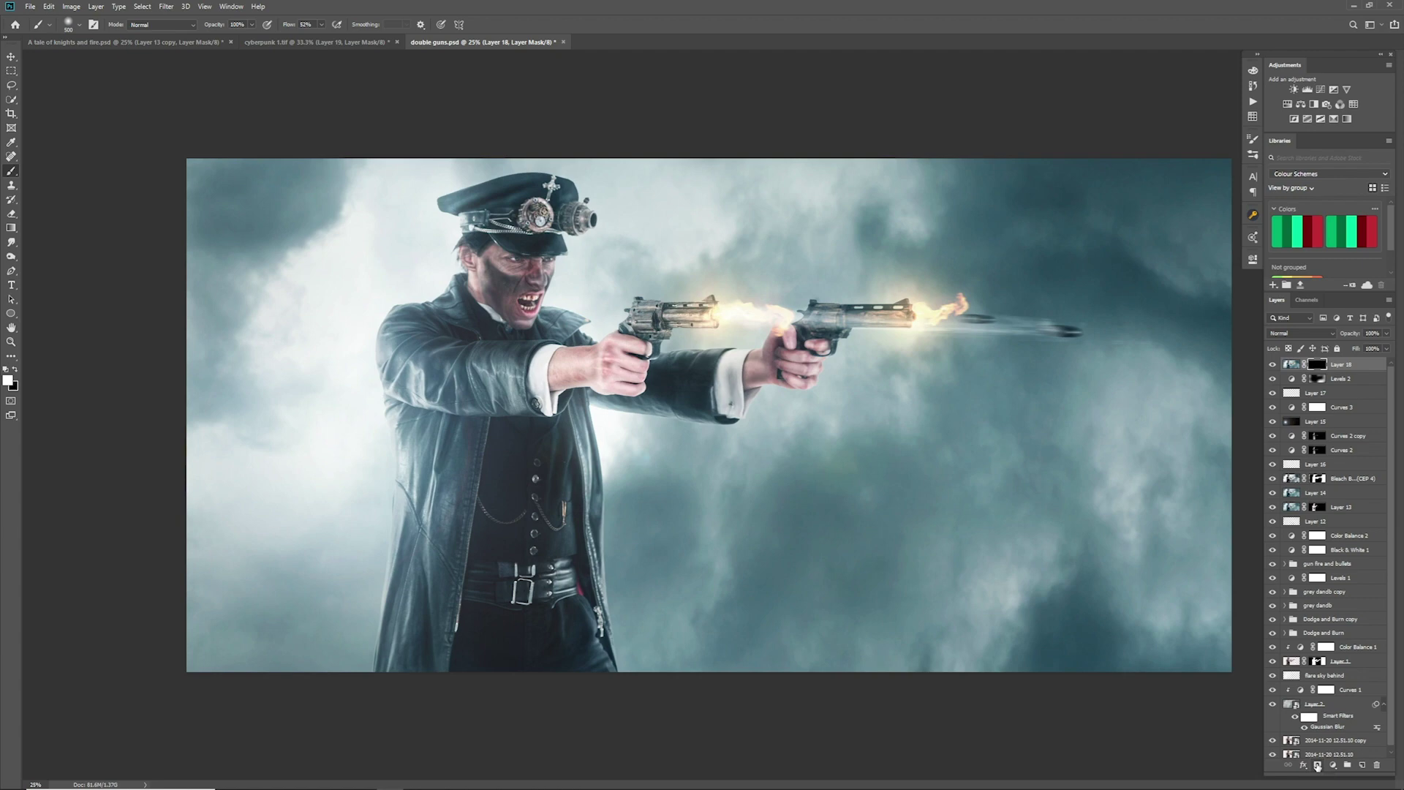
{"action": "key", "text": "ctrl+plus"}
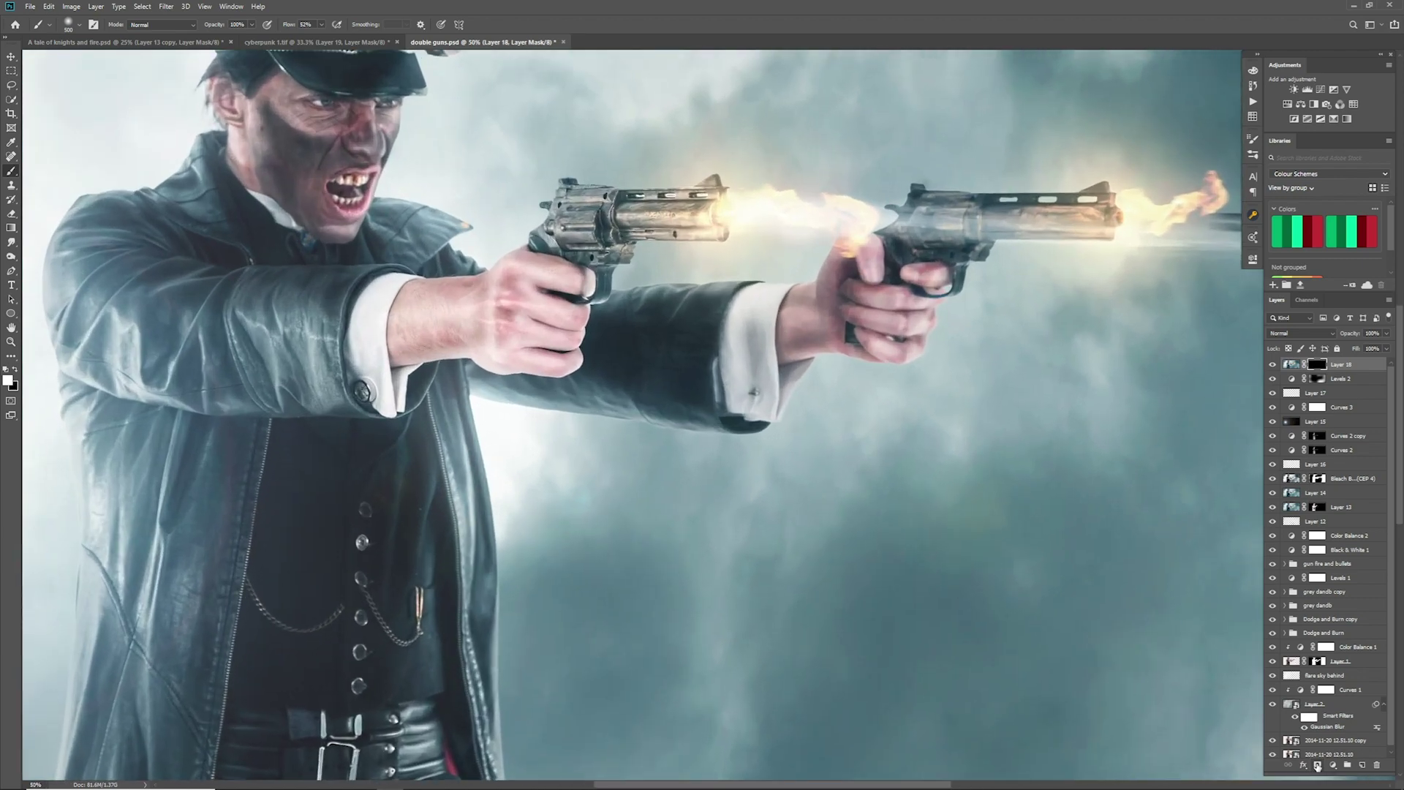
{"action": "left_click_drag", "start_coordinate": [818, 273], "coordinate": [610, 455]}
{"action": "key", "text": "bracketleft"}
{"action": "key", "text": "bracketleft"}
{"action": "key", "text": "bracketleft"}
{"action": "mouse_move", "coordinate": [561, 396]}
{"action": "left_mouse_down"}
{"action": "mouse_move", "coordinate": [521, 391]}
{"action": "mouse_move", "coordinate": [667, 402]}
{"action": "mouse_move", "coordinate": [476, 399]}
{"action": "mouse_move", "coordinate": [516, 387]}
{"action": "mouse_move", "coordinate": [519, 370]}
{"action": "mouse_move", "coordinate": [509, 424]}
{"action": "mouse_move", "coordinate": [566, 426]}
{"action": "mouse_move", "coordinate": [619, 388]}
{"action": "mouse_move", "coordinate": [661, 430]}
{"action": "mouse_move", "coordinate": [693, 413]}
{"action": "left_mouse_up"}
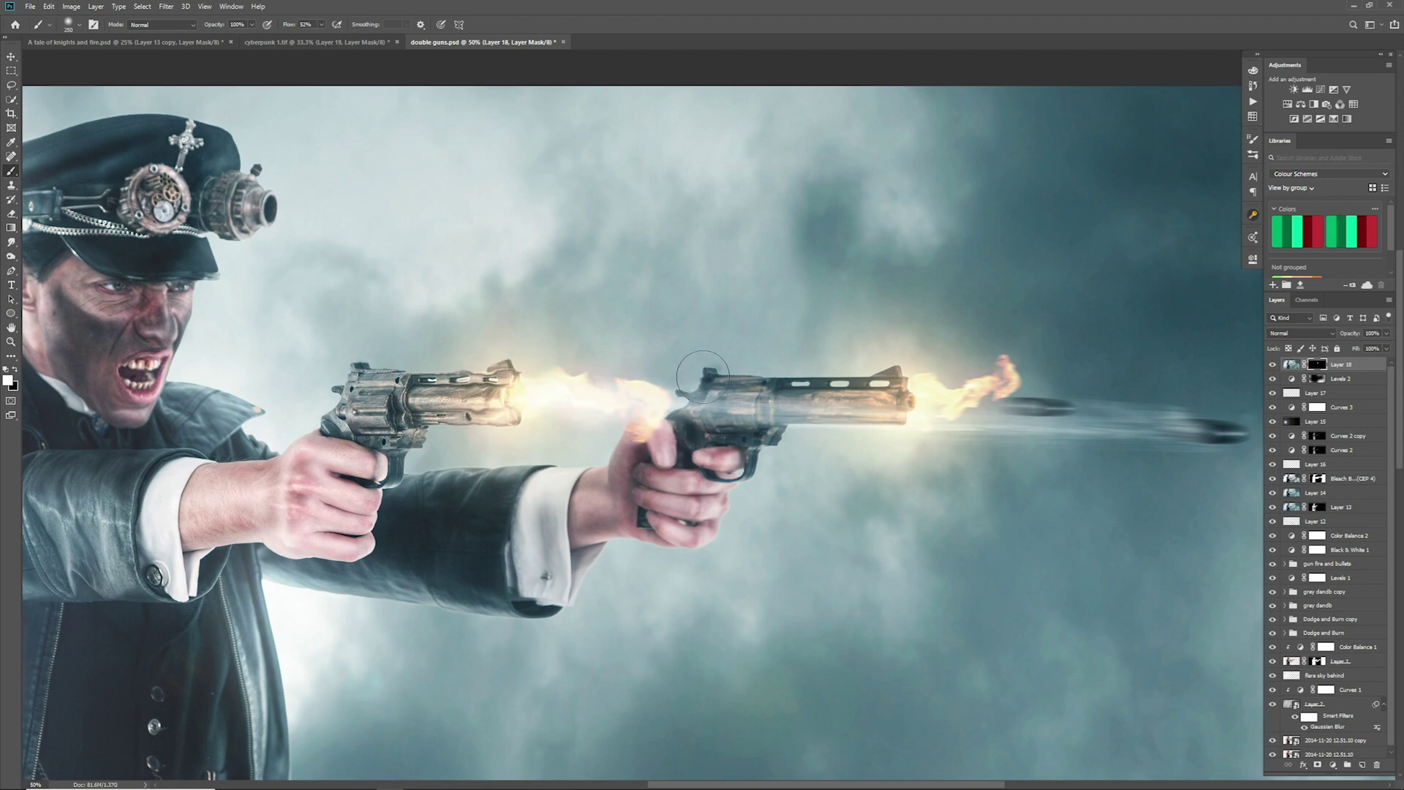
{"action": "mouse_move", "coordinate": [927, 382]}
{"action": "left_mouse_down"}
{"action": "mouse_move", "coordinate": [952, 407]}
{"action": "mouse_move", "coordinate": [922, 402]}
{"action": "mouse_move", "coordinate": [1023, 367]}
{"action": "mouse_move", "coordinate": [1003, 404]}
{"action": "mouse_move", "coordinate": [959, 414]}
{"action": "mouse_move", "coordinate": [1034, 409]}
{"action": "mouse_move", "coordinate": [901, 421]}
{"action": "mouse_move", "coordinate": [1148, 420]}
{"action": "mouse_move", "coordinate": [1020, 452]}
{"action": "mouse_move", "coordinate": [995, 430]}
{"action": "mouse_move", "coordinate": [918, 435]}
{"action": "mouse_move", "coordinate": [933, 435]}
{"action": "mouse_move", "coordinate": [820, 414]}
{"action": "left_mouse_up"}
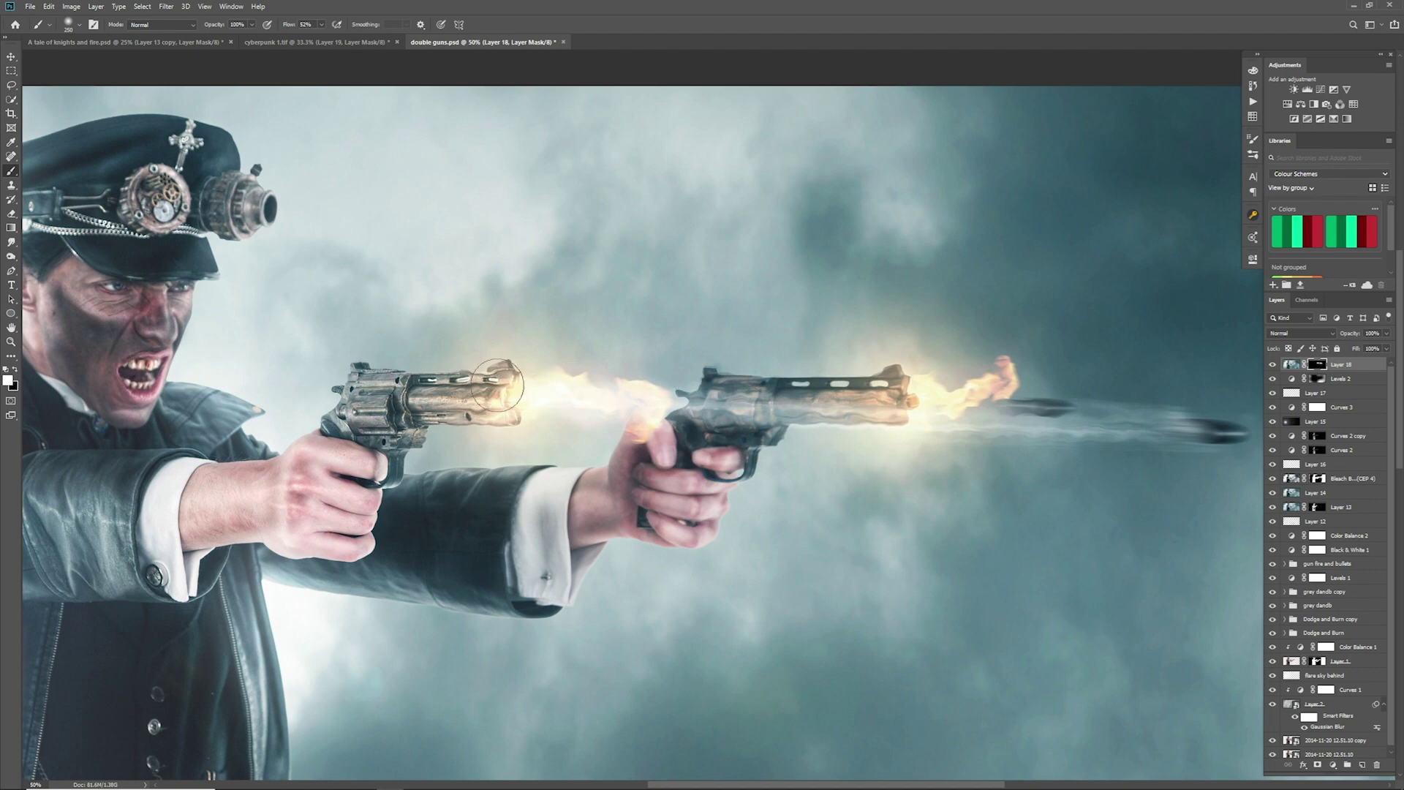
{"action": "key", "text": "ctrl+minus"}
{"action": "key", "text": "ctrl+minus"}
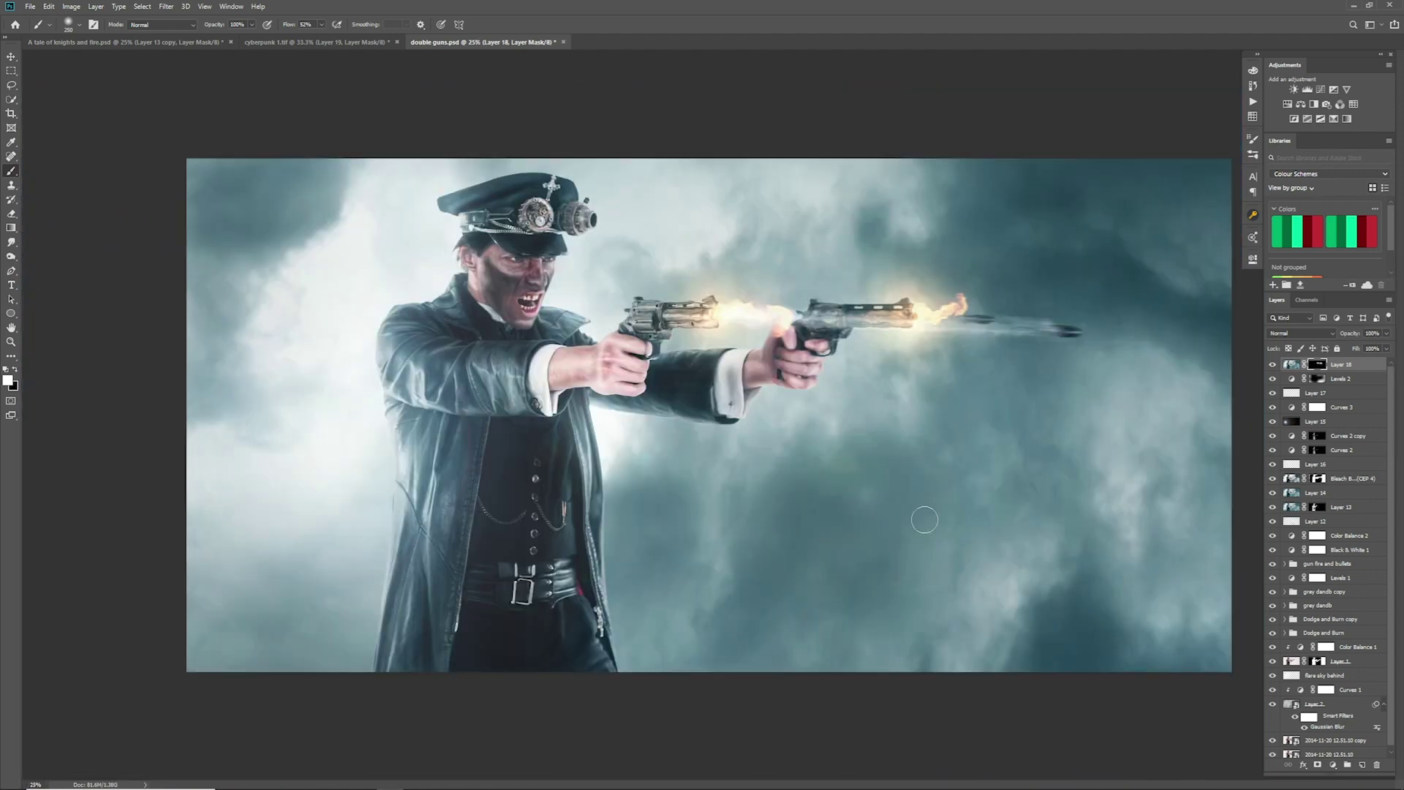
{"action": "left_click", "coordinate": [1274, 366]}
{"action": "left_click", "coordinate": [1274, 365]}
{"action": "left_click", "coordinate": [1274, 366]}
{"action": "left_click", "coordinate": [1274, 366]}
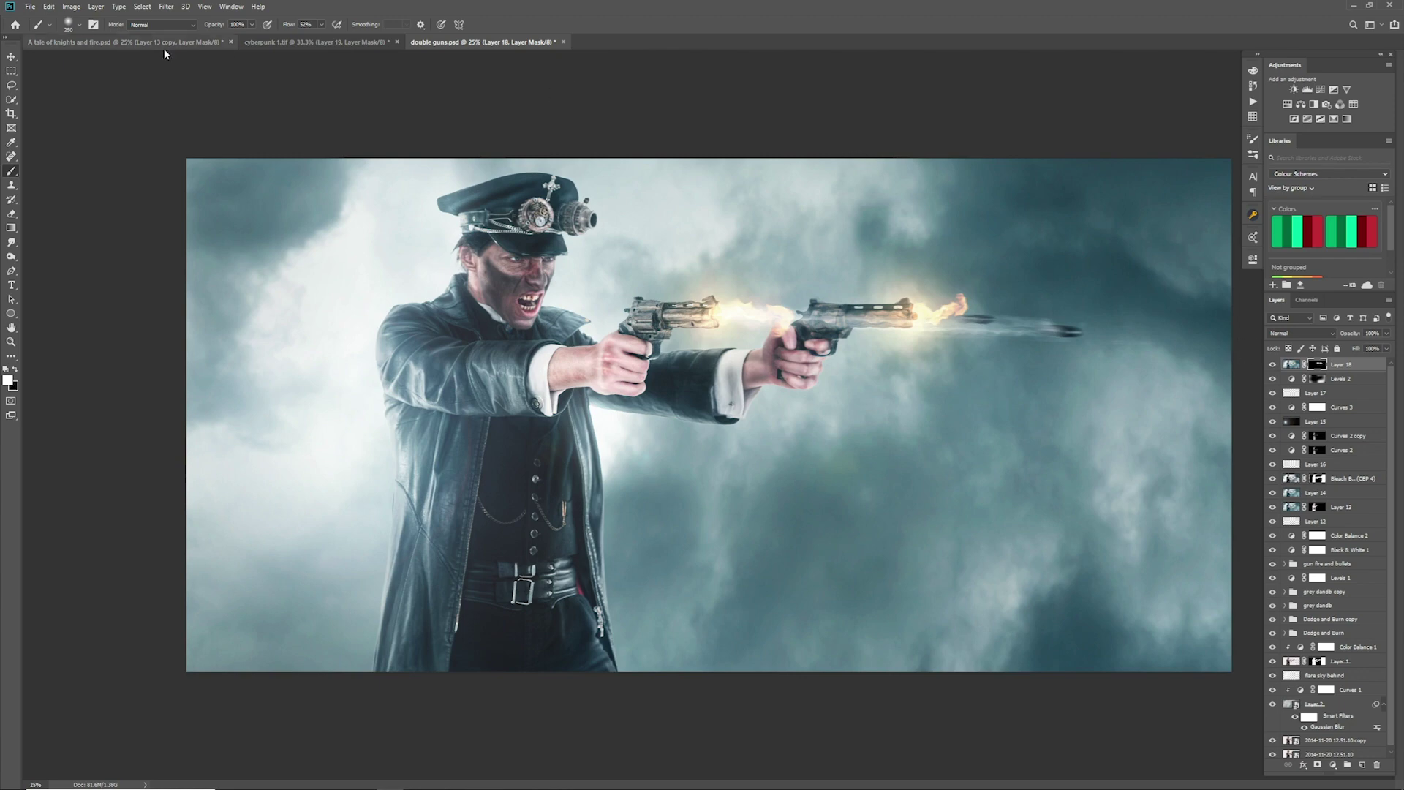
{"action": "left_click", "coordinate": [144, 44]}
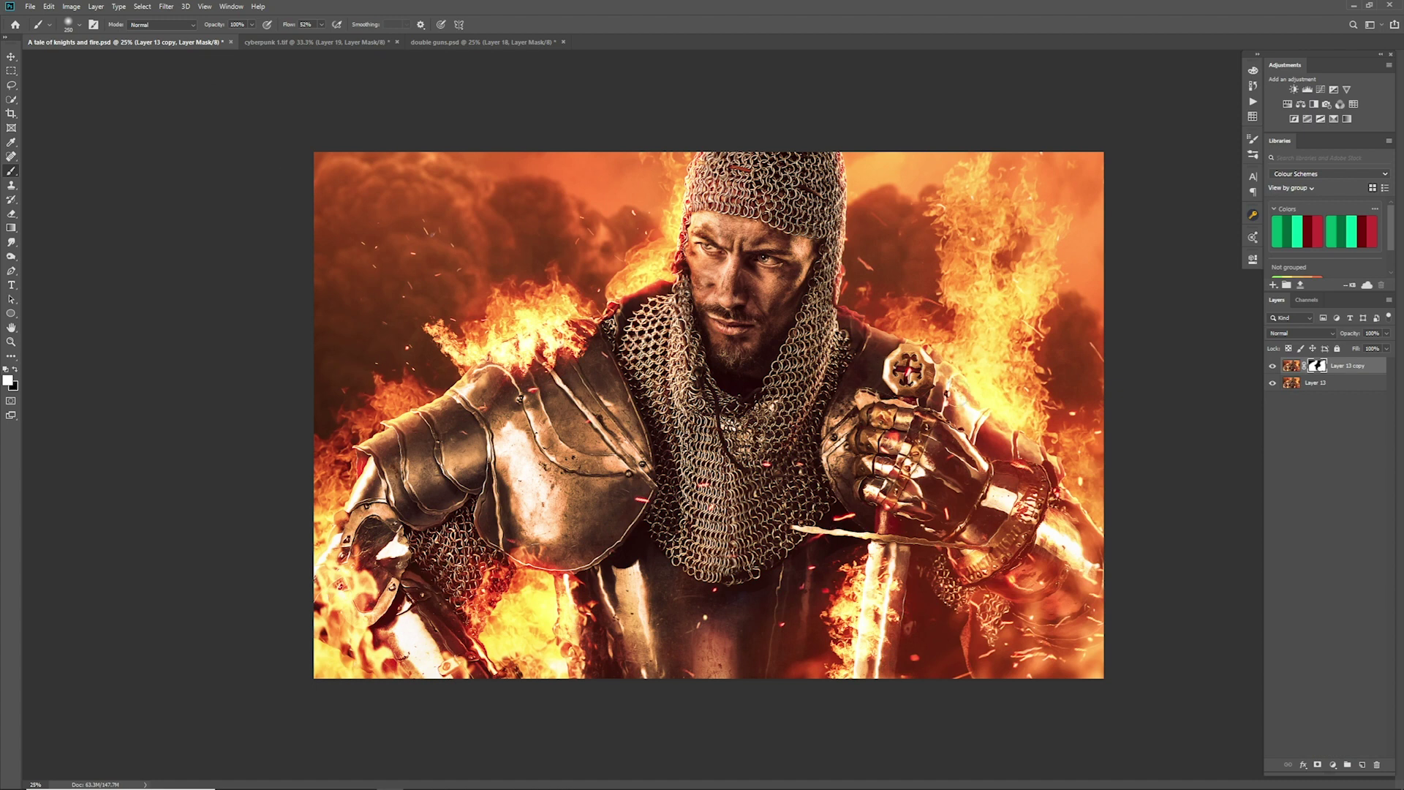
{"action": "left_click", "coordinate": [267, 42]}
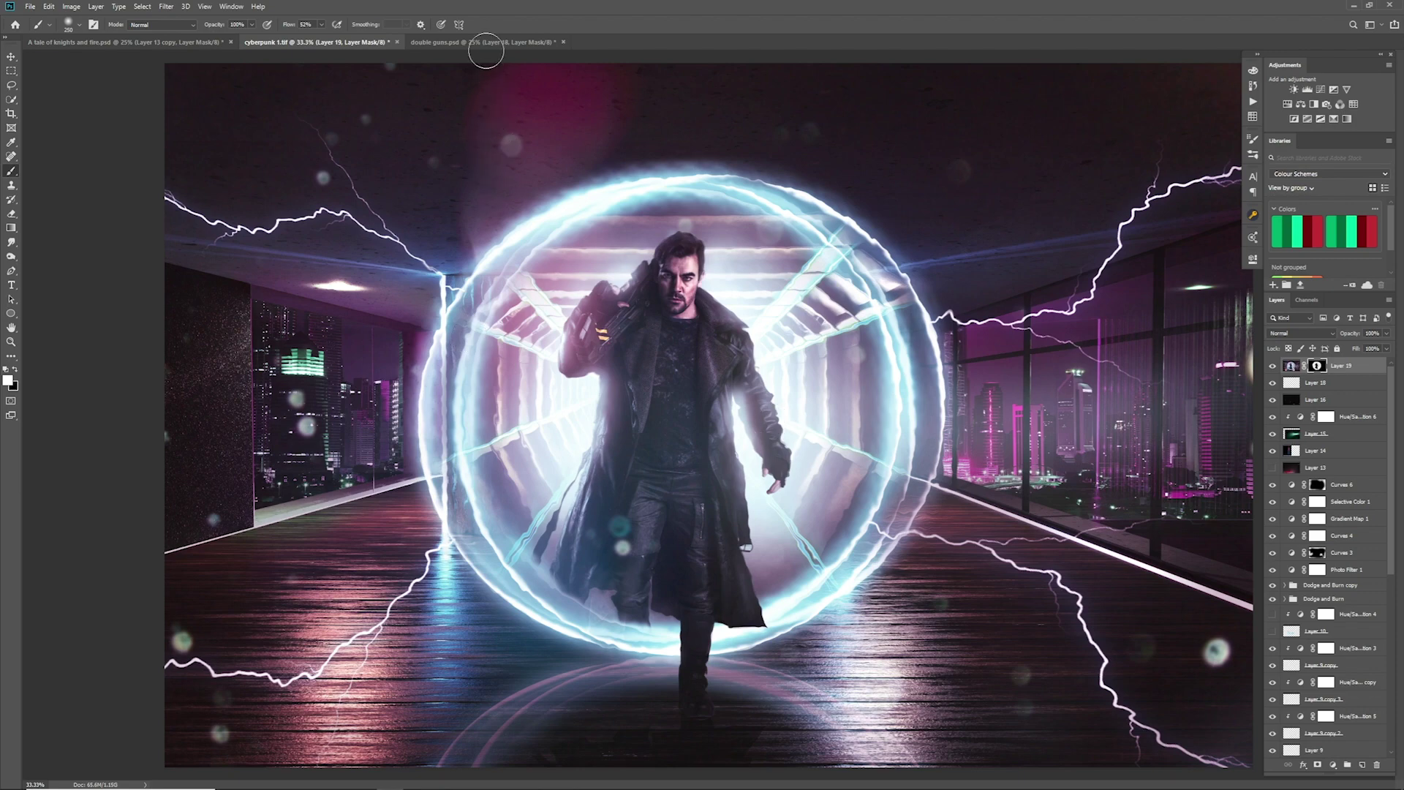
{"action": "left_click", "coordinate": [475, 41]}
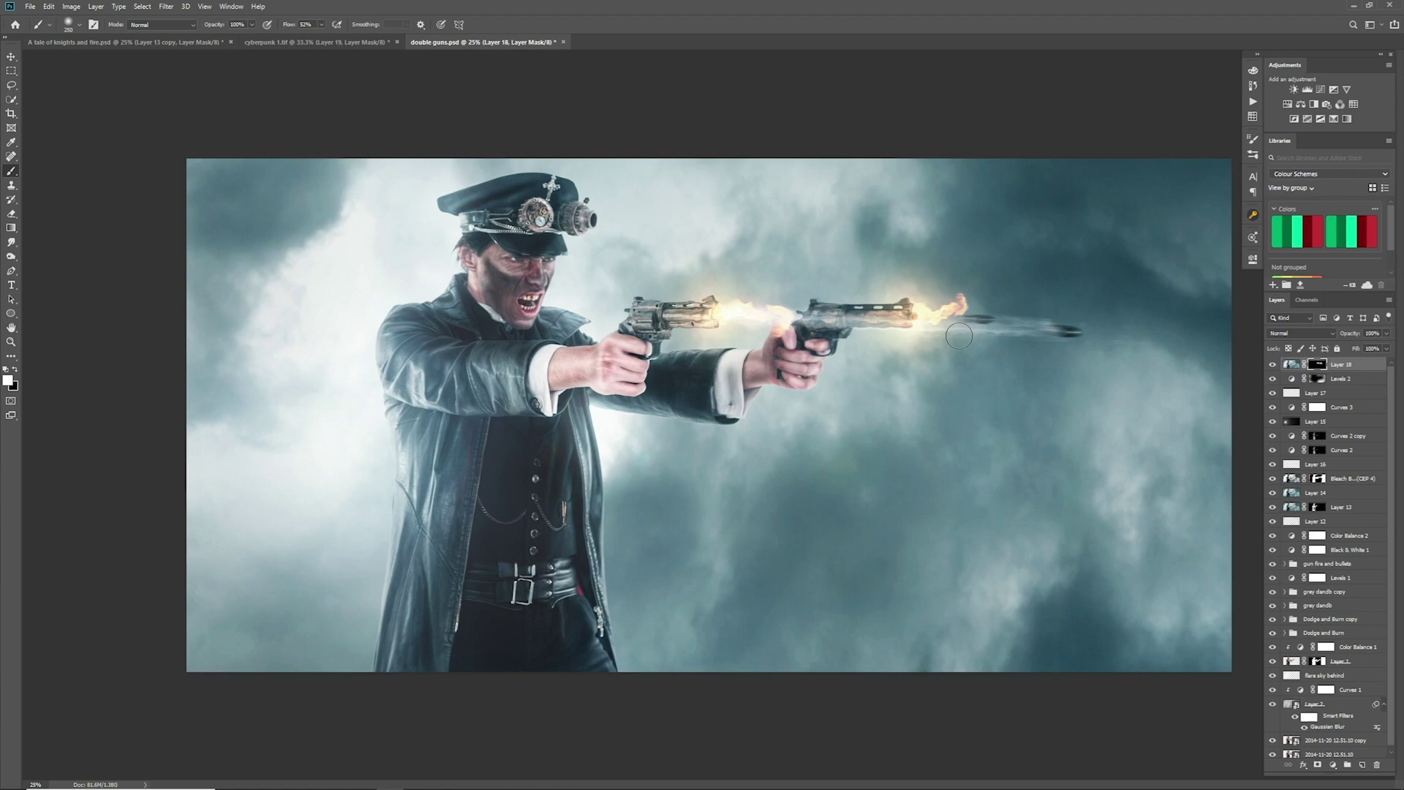